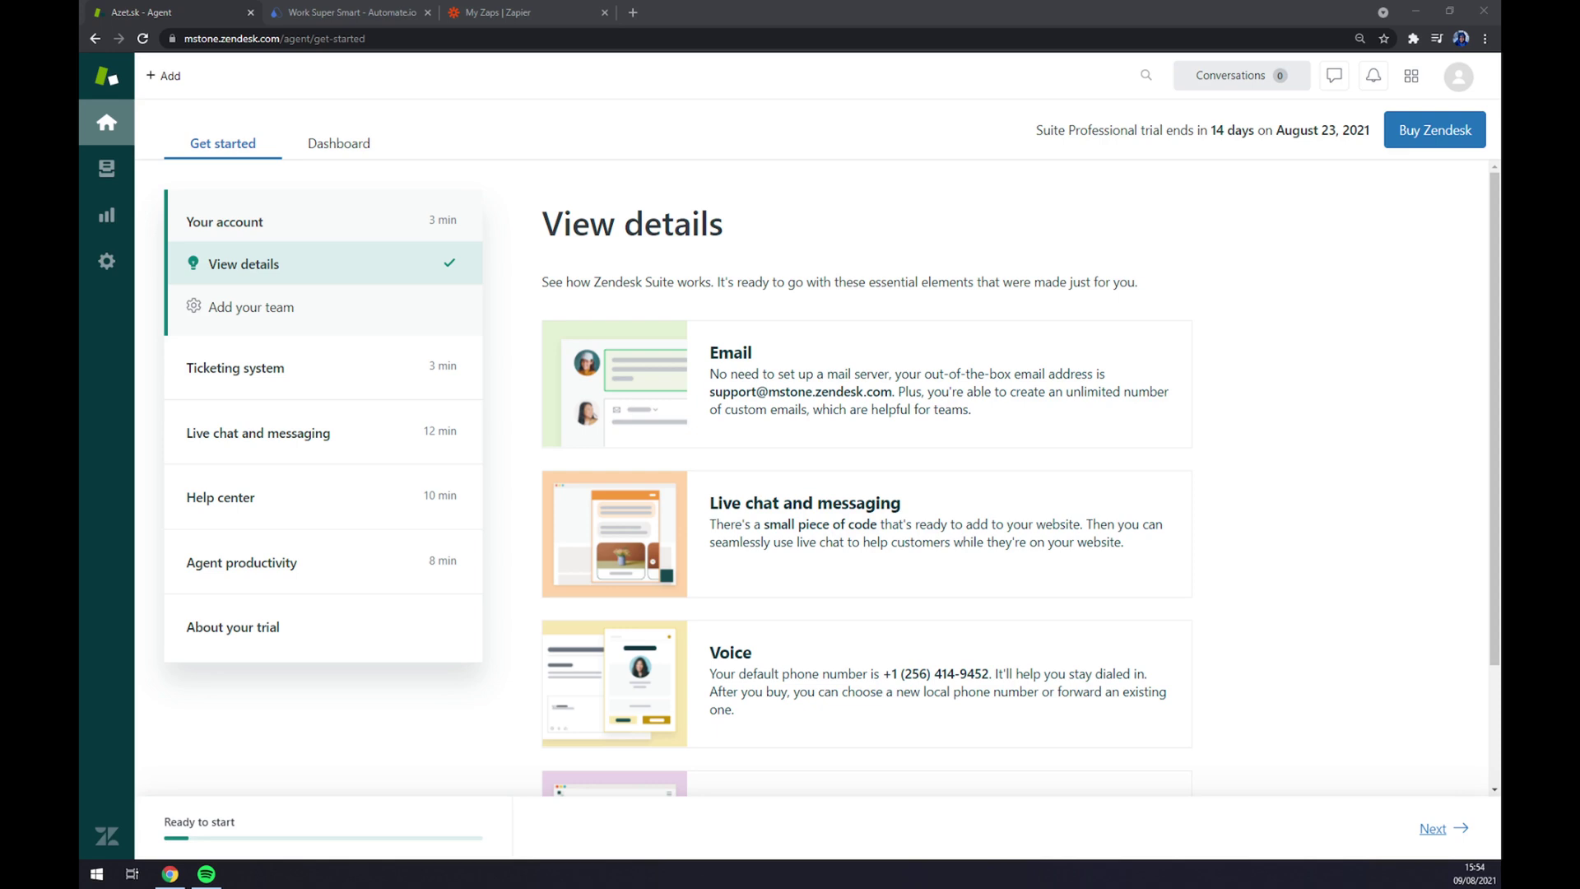
# Bring the Chrome window with the Zendesk Get started page into focus.
pyautogui.click(430, 94)
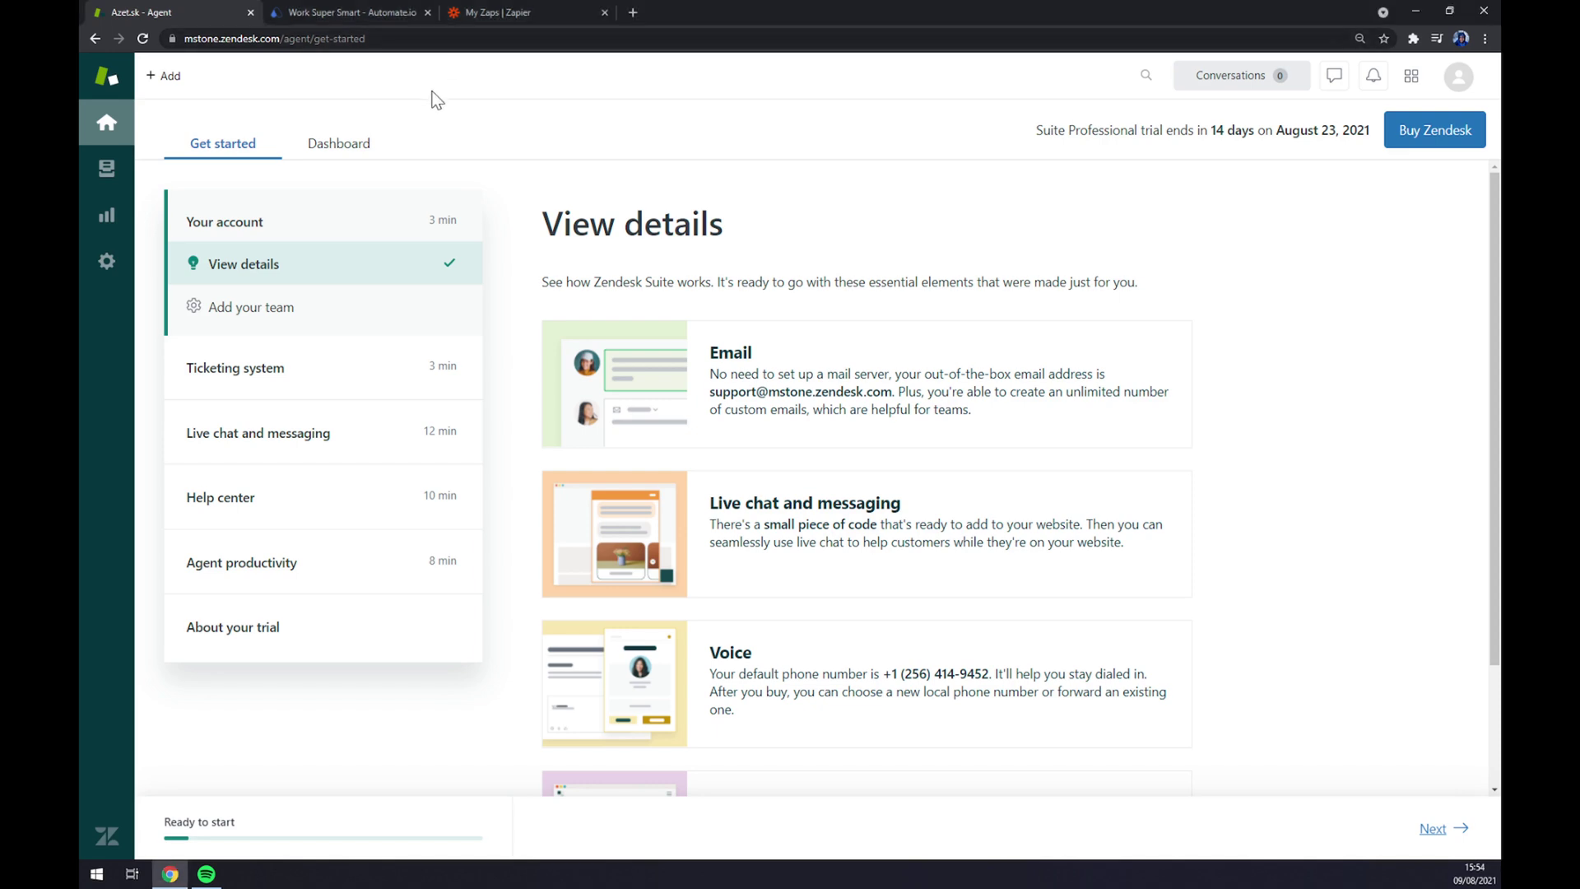
# On Automate.io, find 'zendes' in the full integrations list and open the Zendesk integrations page.
pyautogui.click(320, 14)
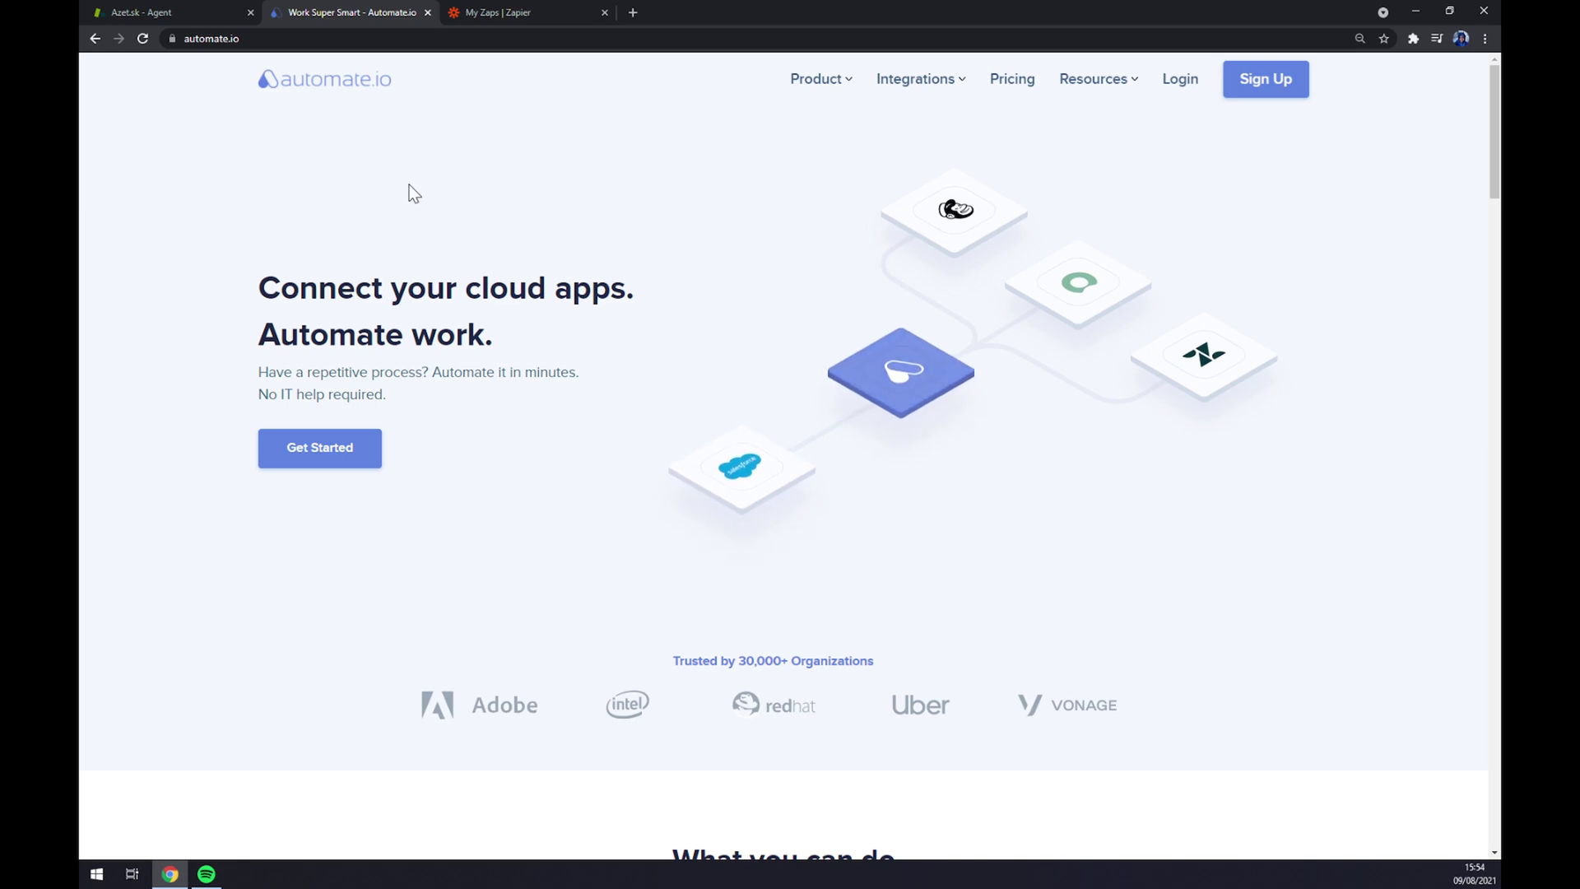
pyautogui.moveTo(927, 99)
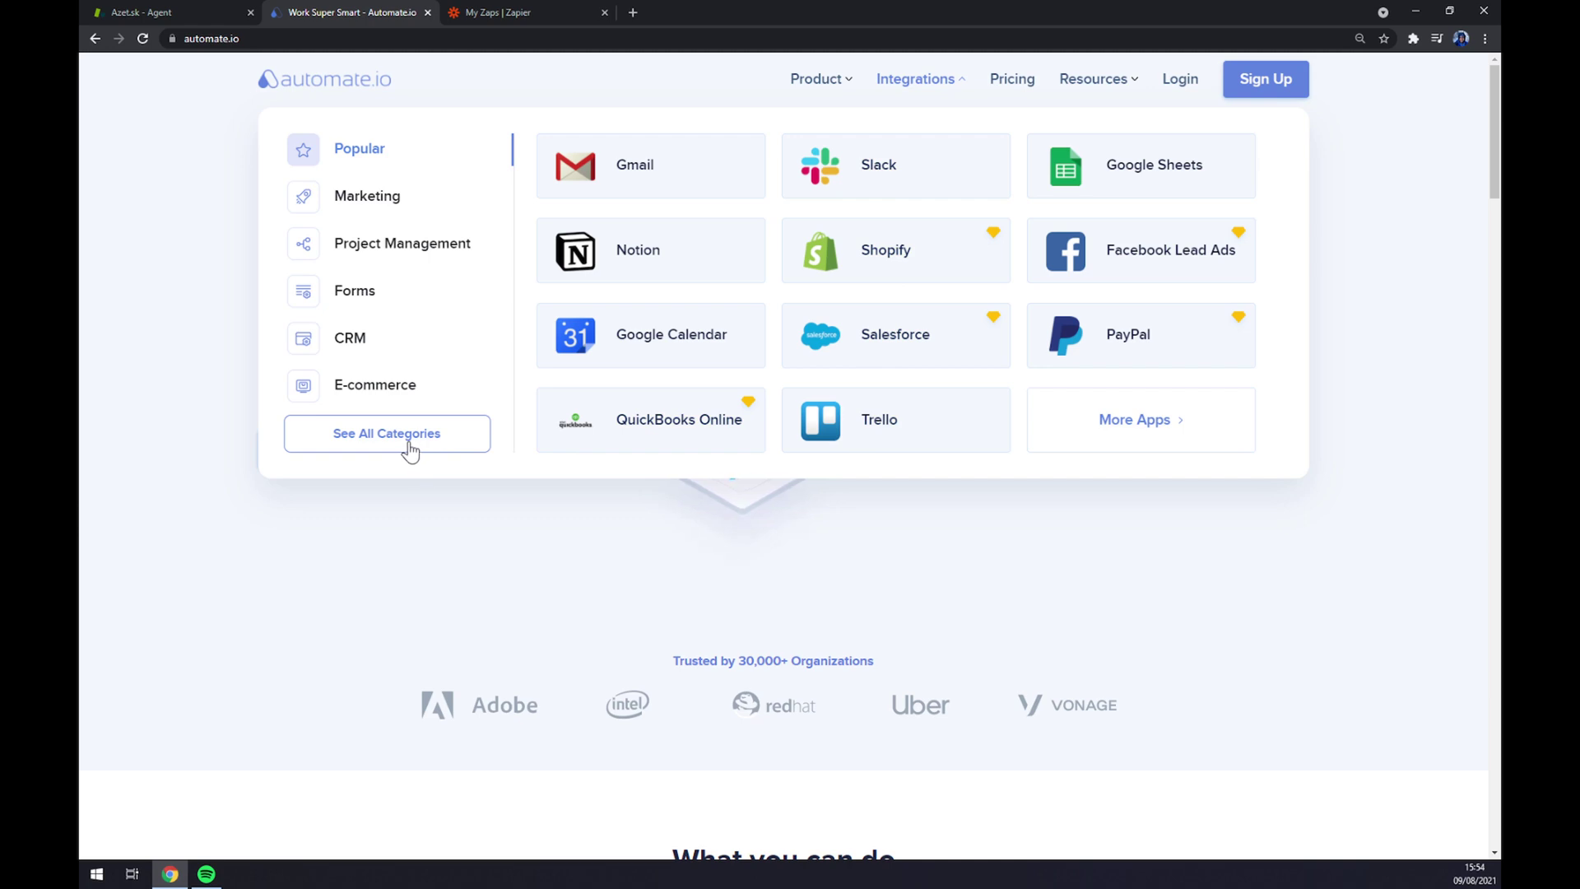
pyautogui.click(415, 446)
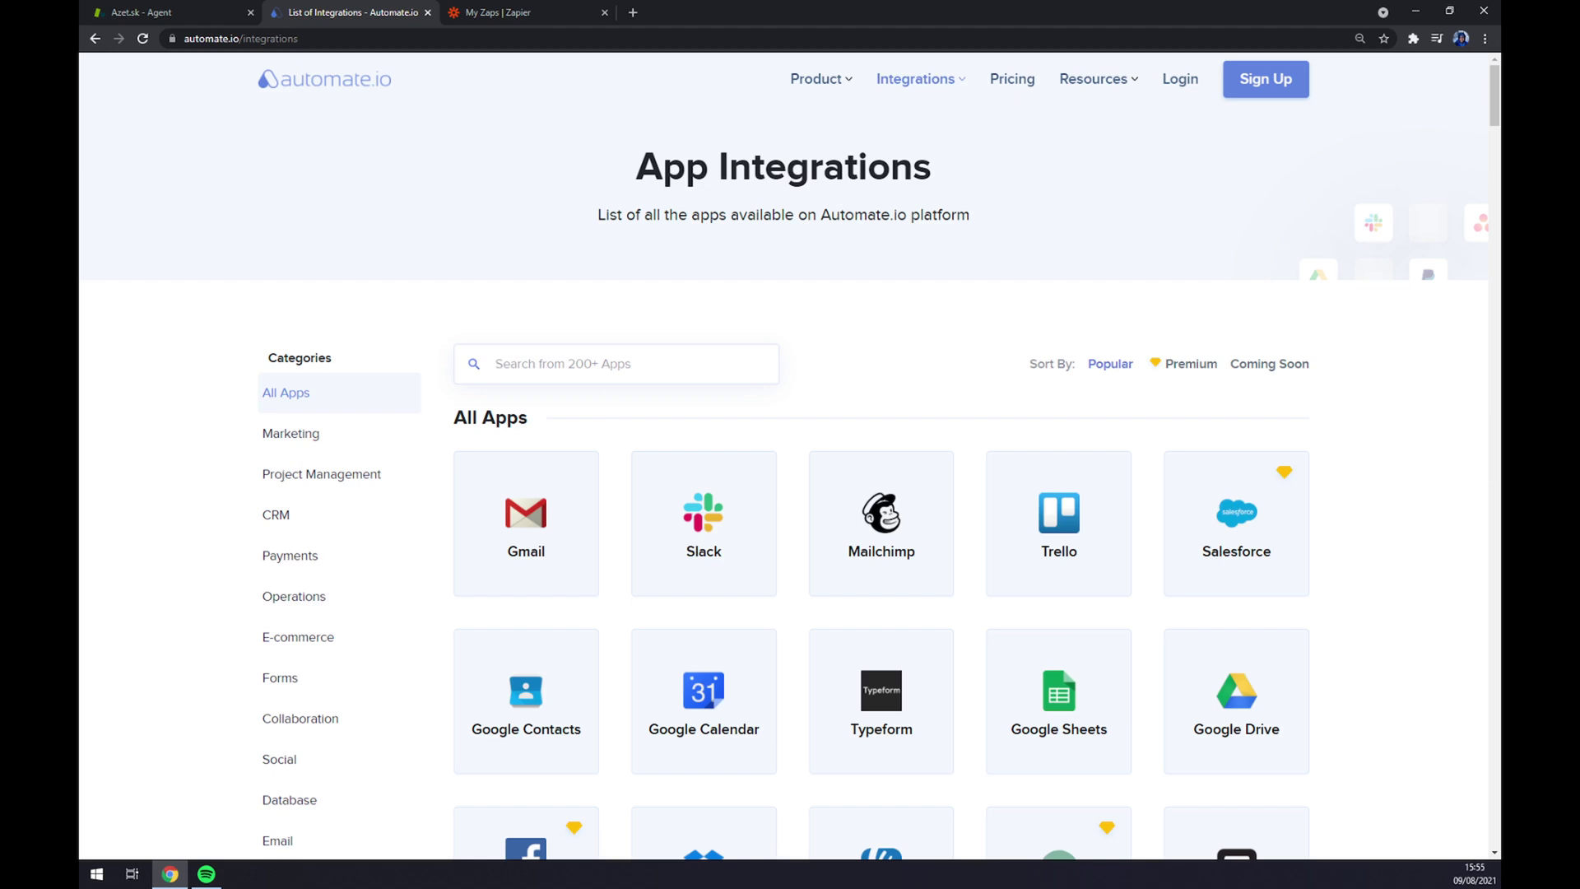
pyautogui.write('zendes')
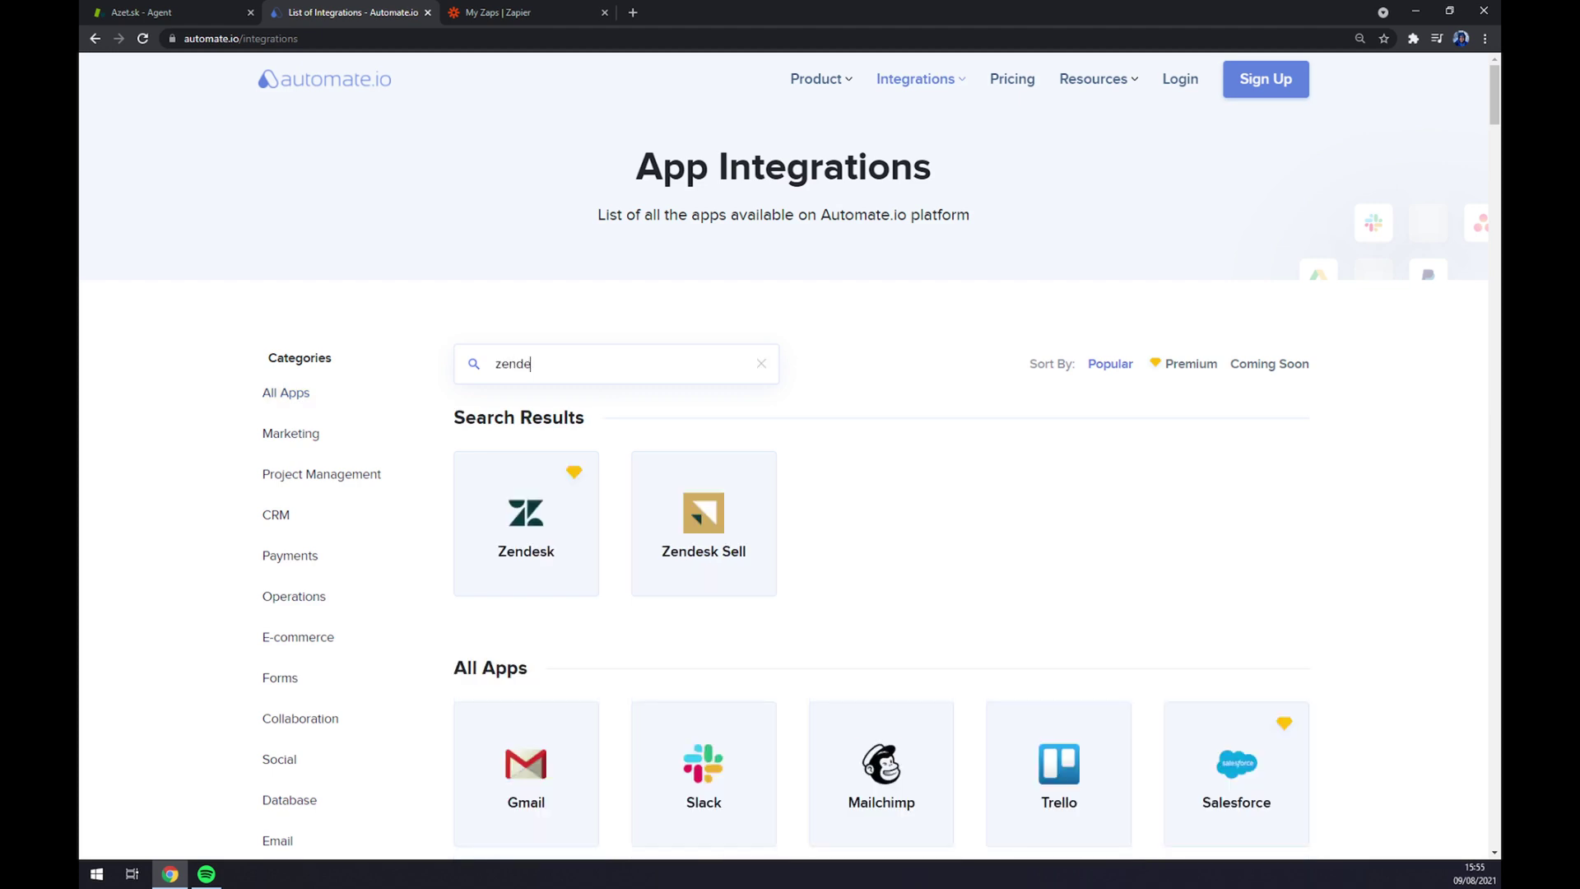
pyautogui.click(499, 576)
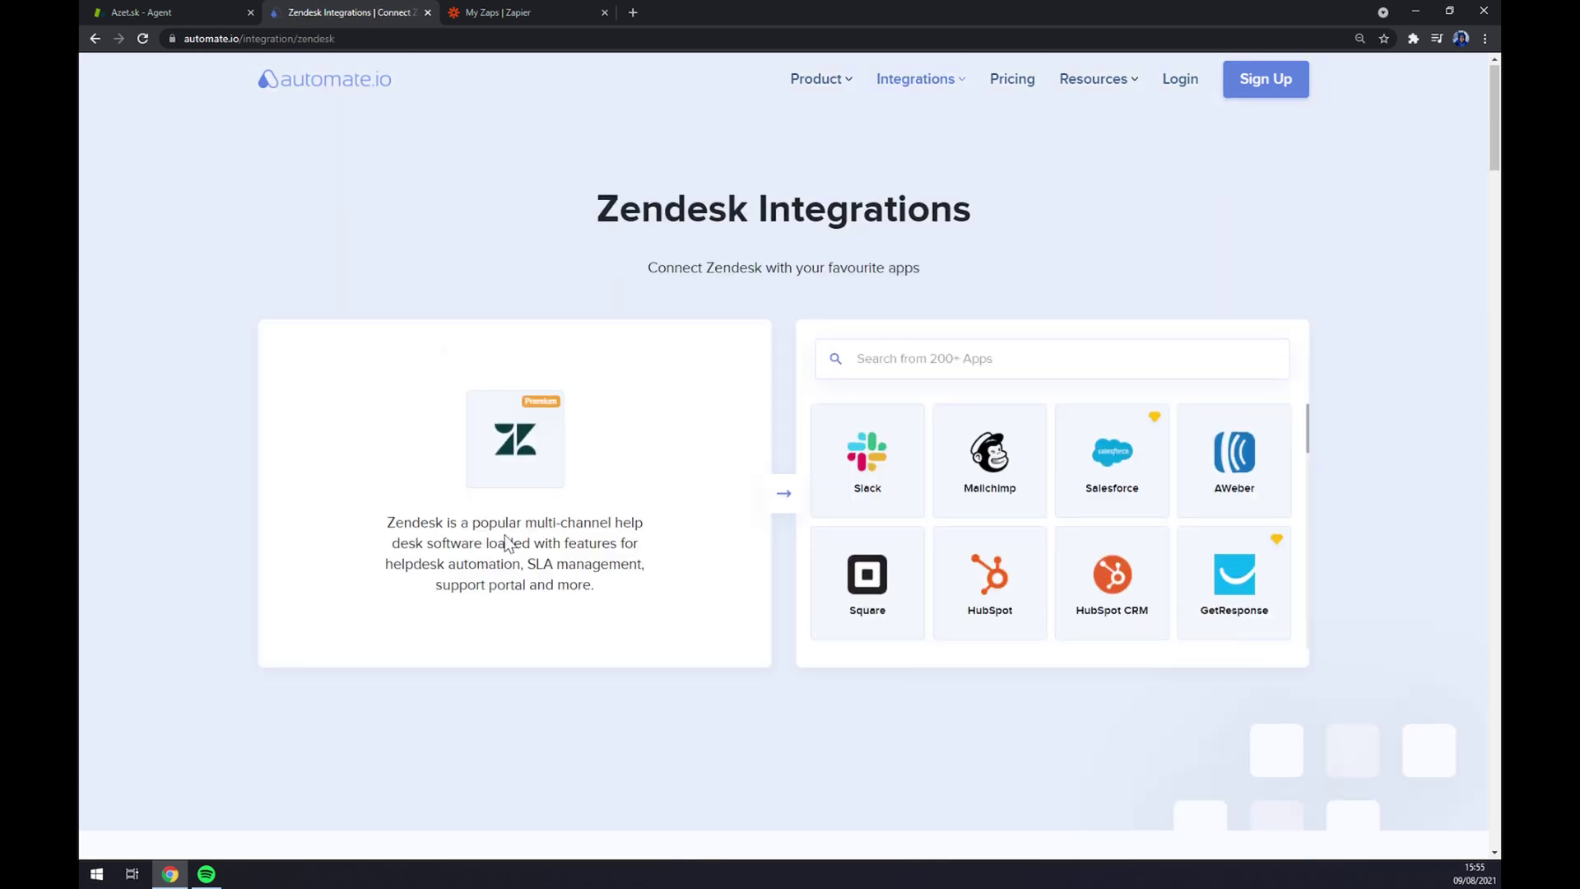
# Search 'sales' and open the Salesforce and Zendesk integration page.
pyautogui.click(856, 358)
pyautogui.write('sales')
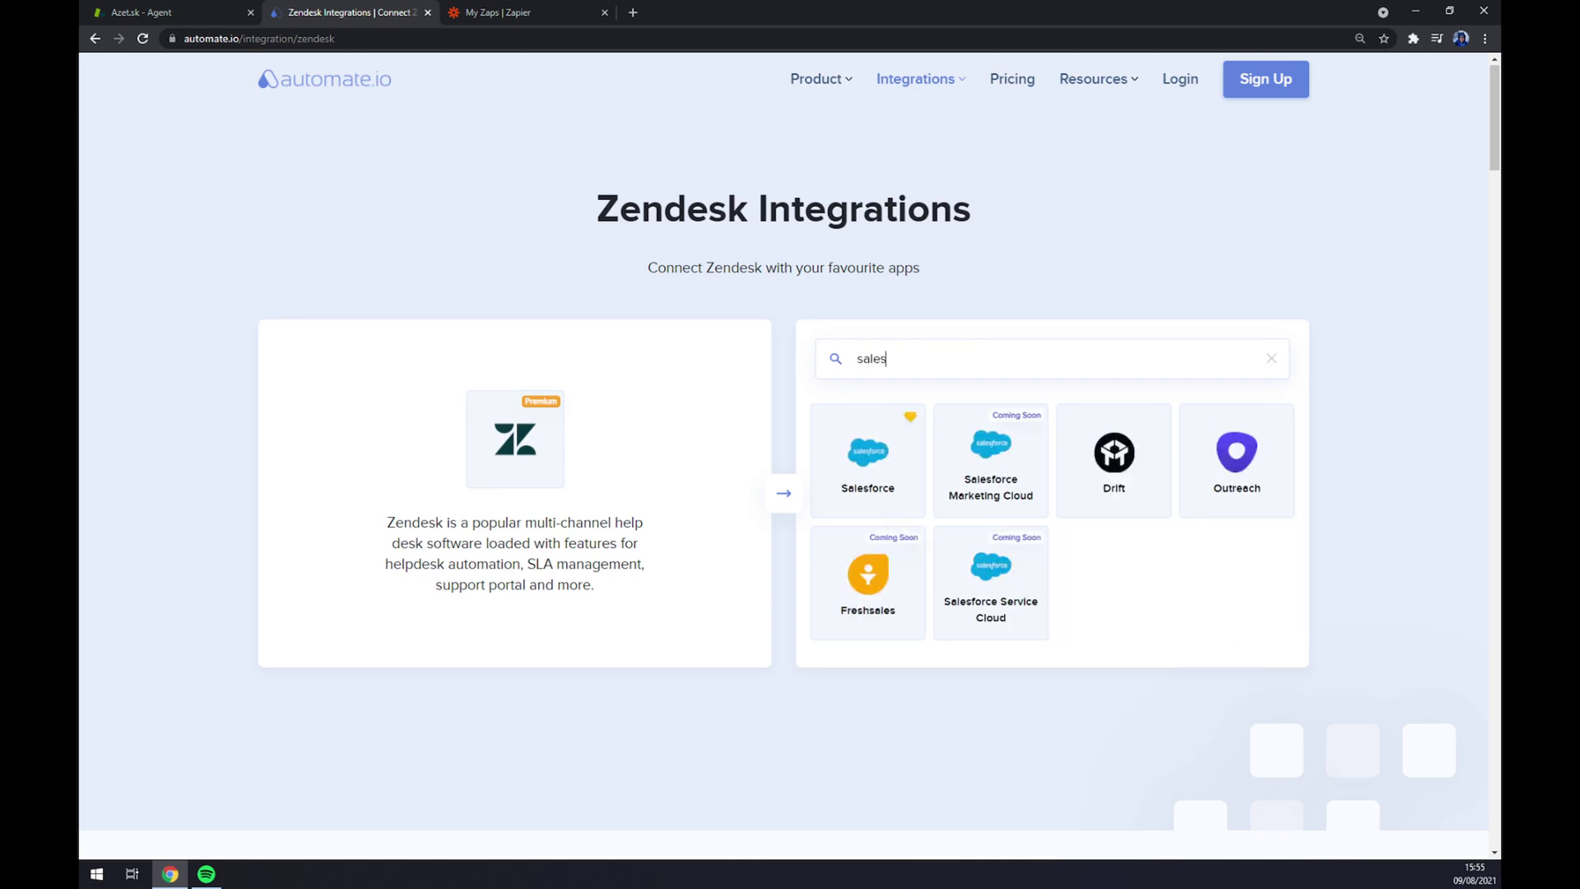
pyautogui.click(887, 473)
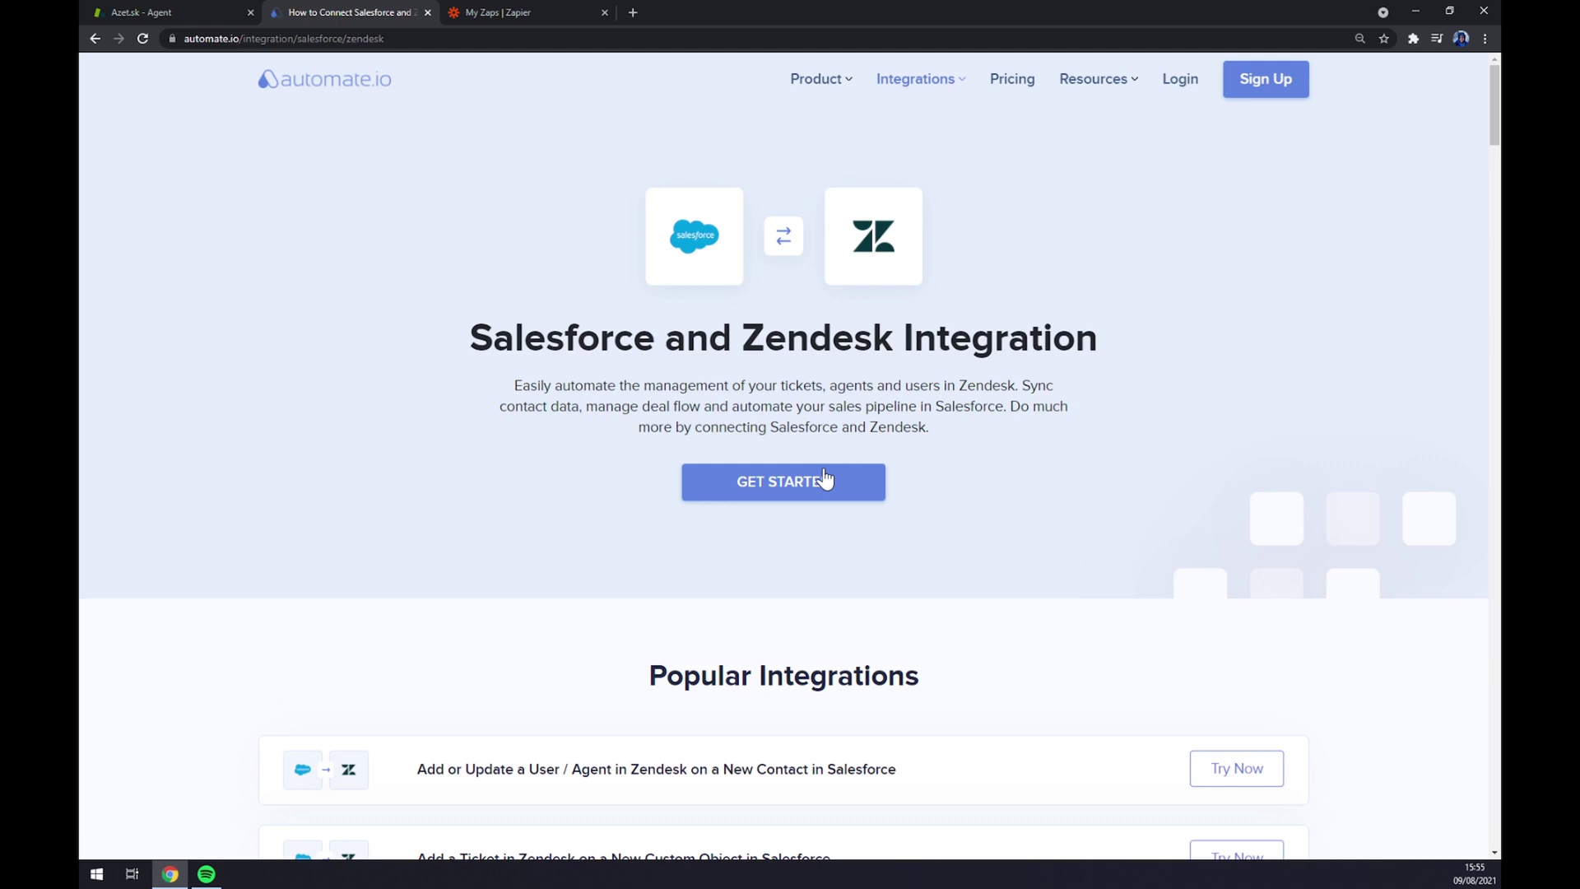
# Scroll past the Popular Integrations list toward the Create your own Integration section.
pyautogui.scroll(-3, 818, 480)
pyautogui.scroll(-1, 837, 398)
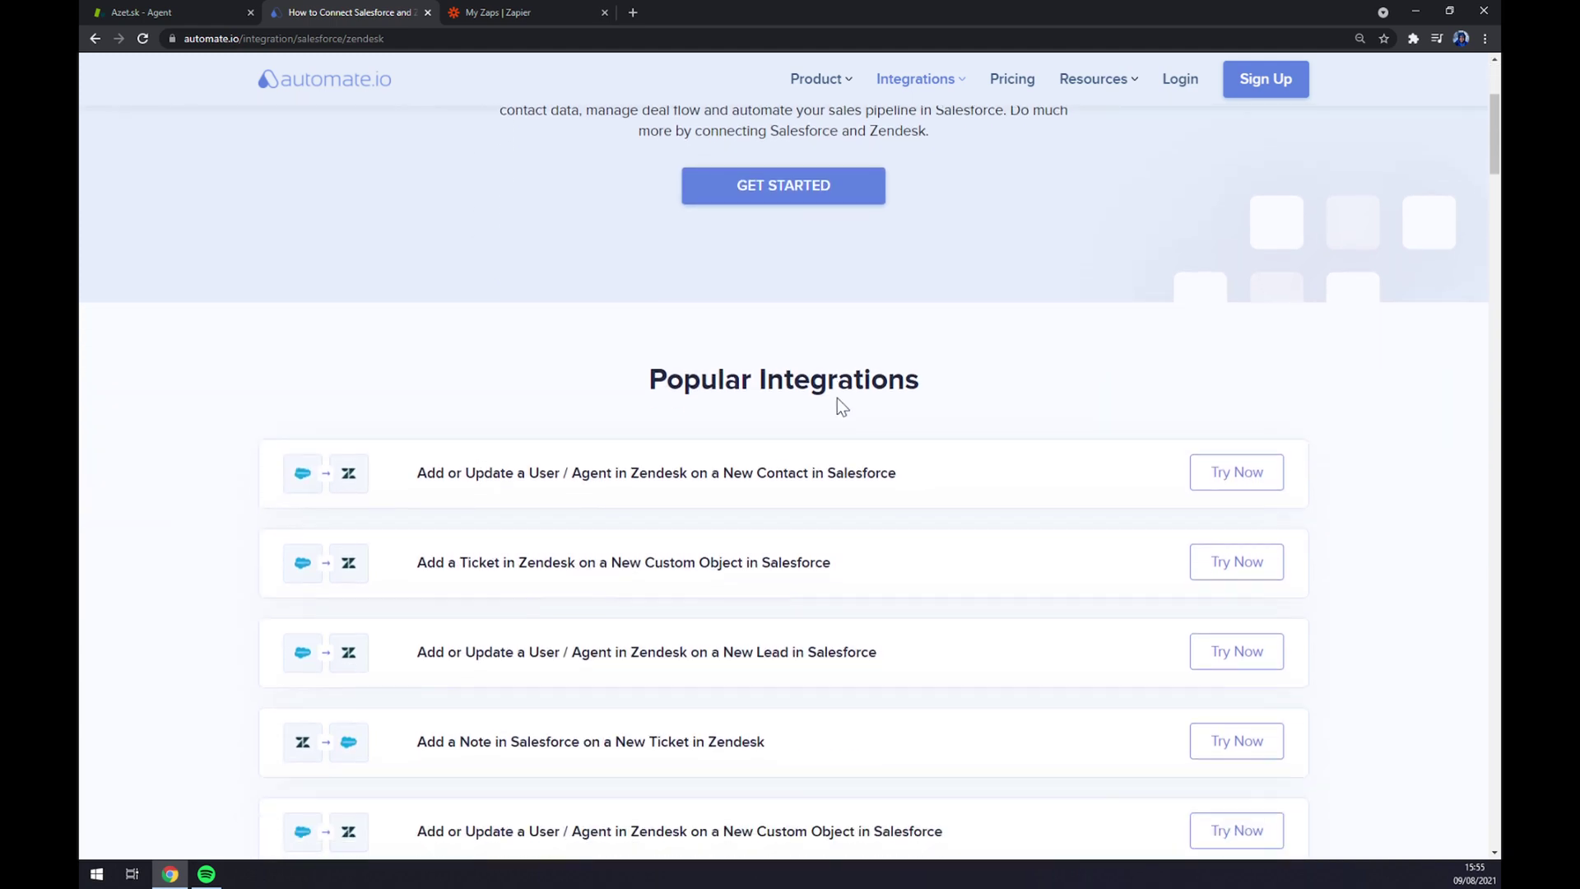
pyautogui.scroll(-3, 837, 398)
pyautogui.scroll(2, 837, 397)
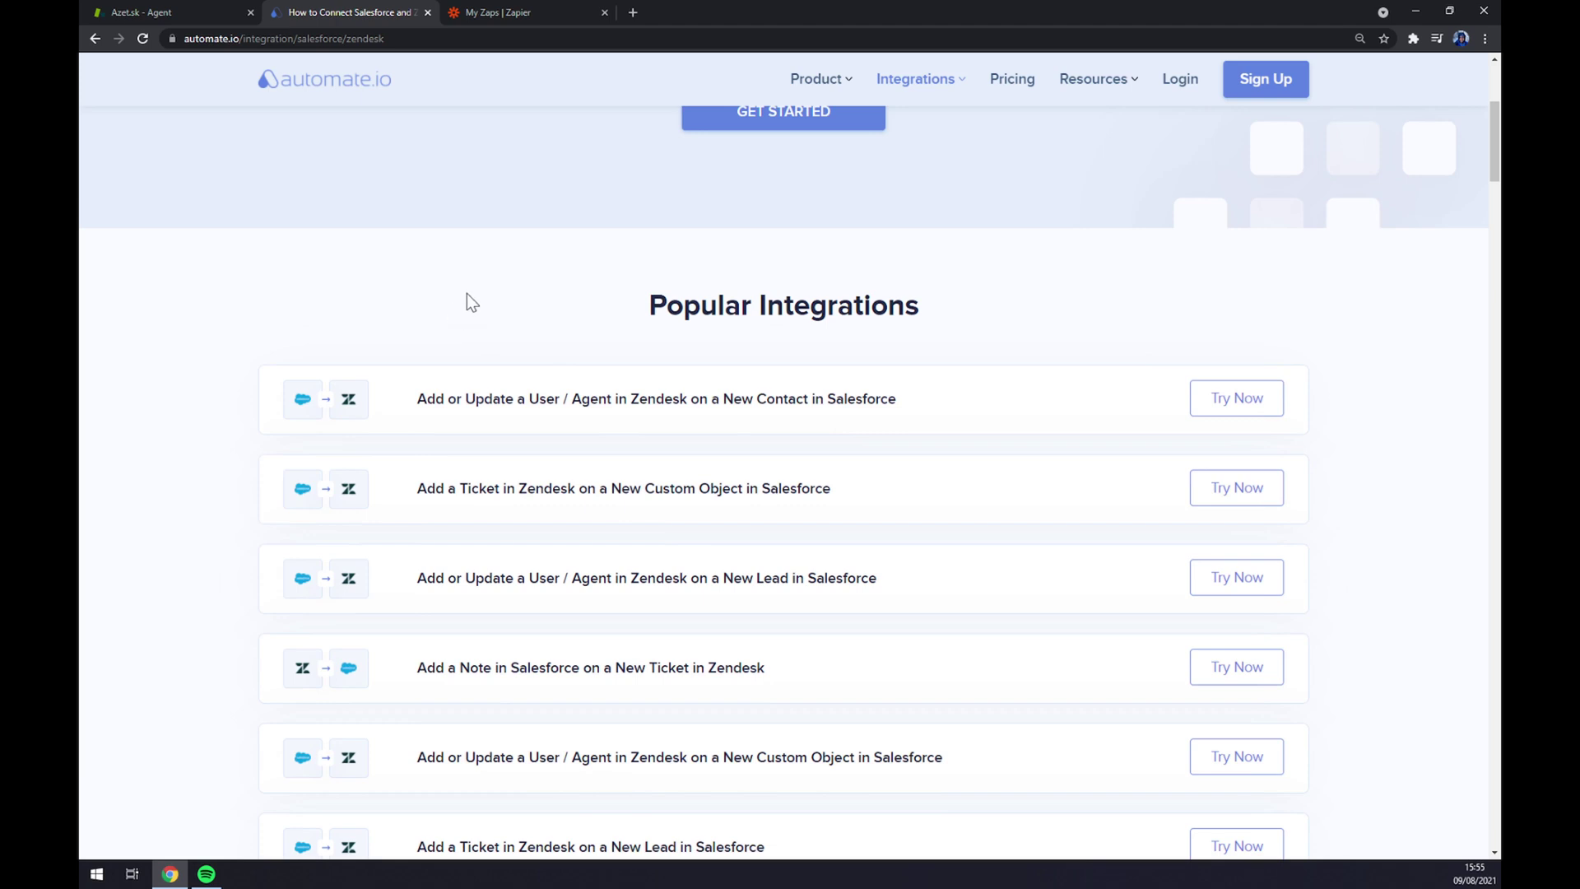
pyautogui.scroll(2, 477, 313)
pyautogui.scroll(-2, 497, 339)
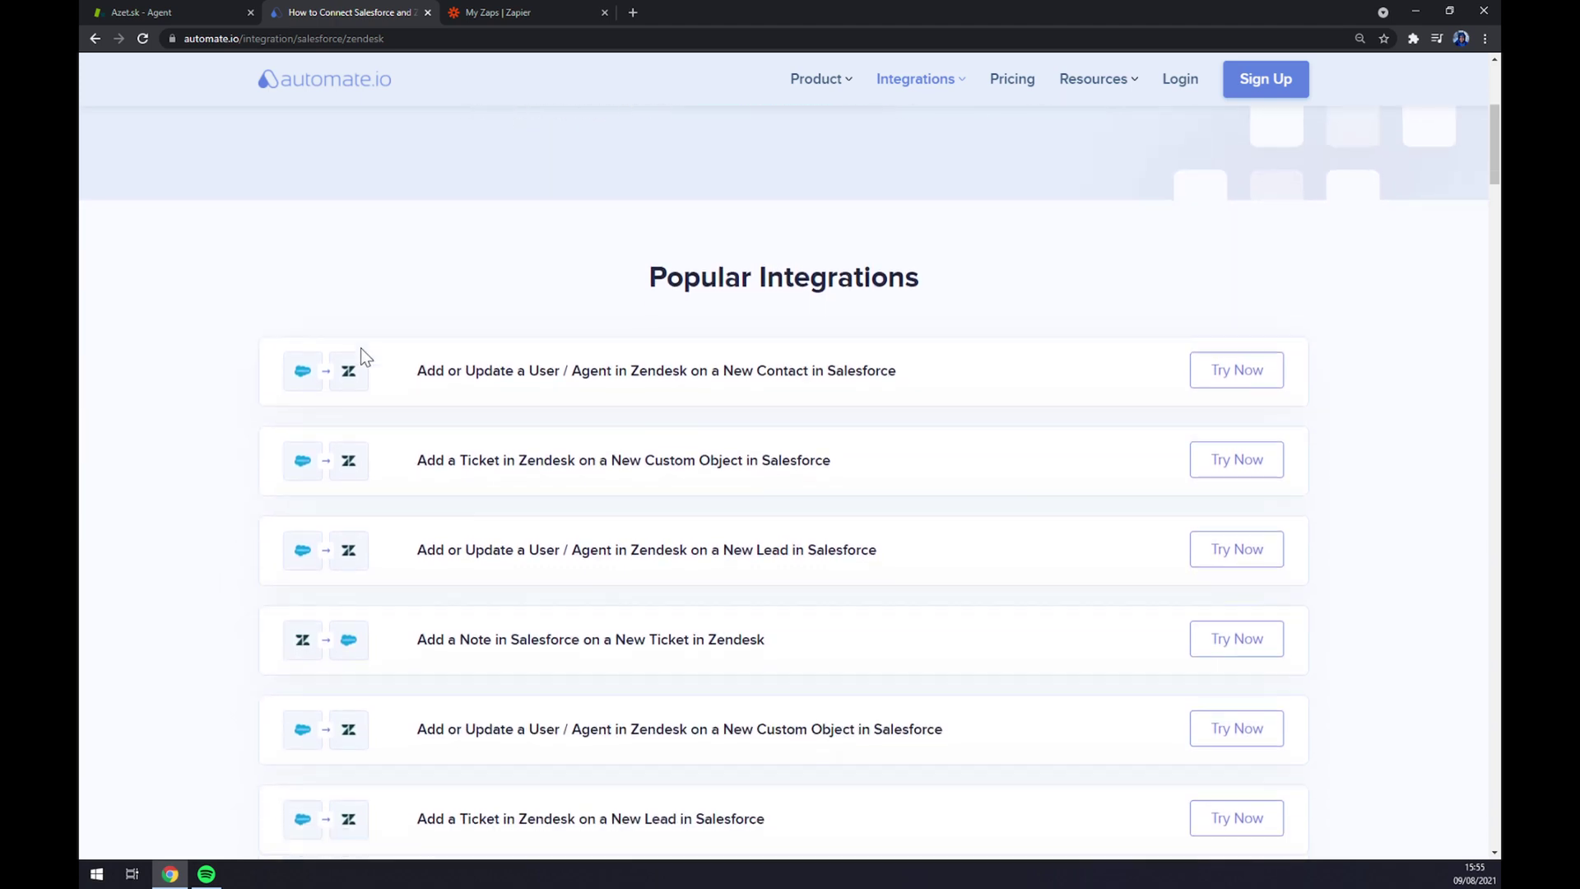
pyautogui.scroll(-2, 360, 347)
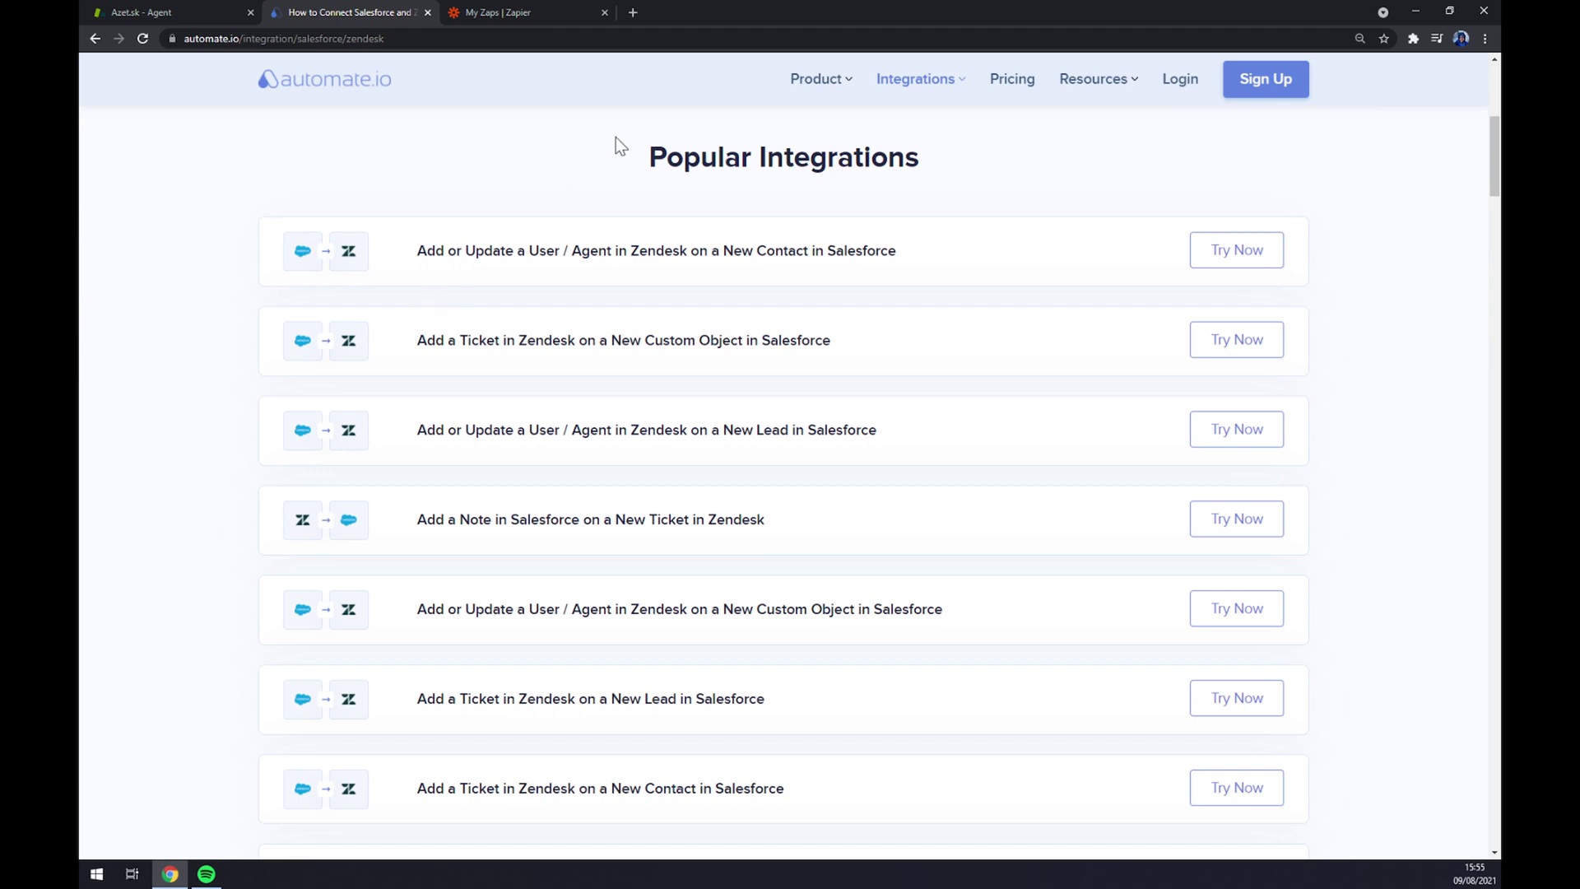
pyautogui.moveTo(615, 138); pyautogui.dragTo(935, 163)
pyautogui.click(935, 163)
pyautogui.scroll(-2, 392, 428)
pyautogui.scroll(3, 359, 496)
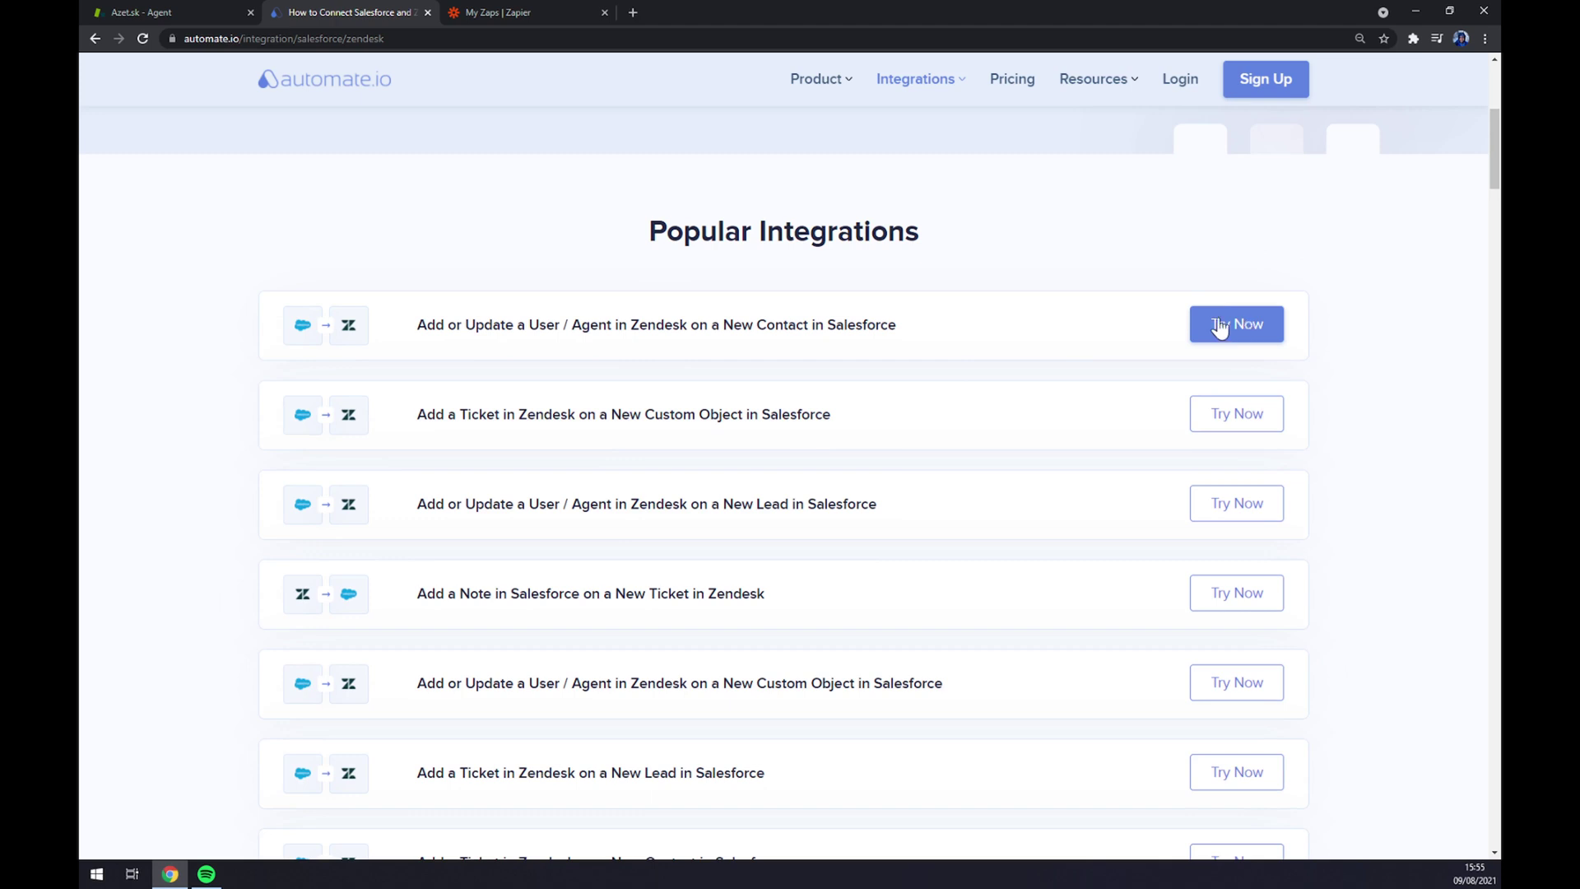
pyautogui.scroll(-2, 905, 305)
pyautogui.scroll(-5, 900, 293)
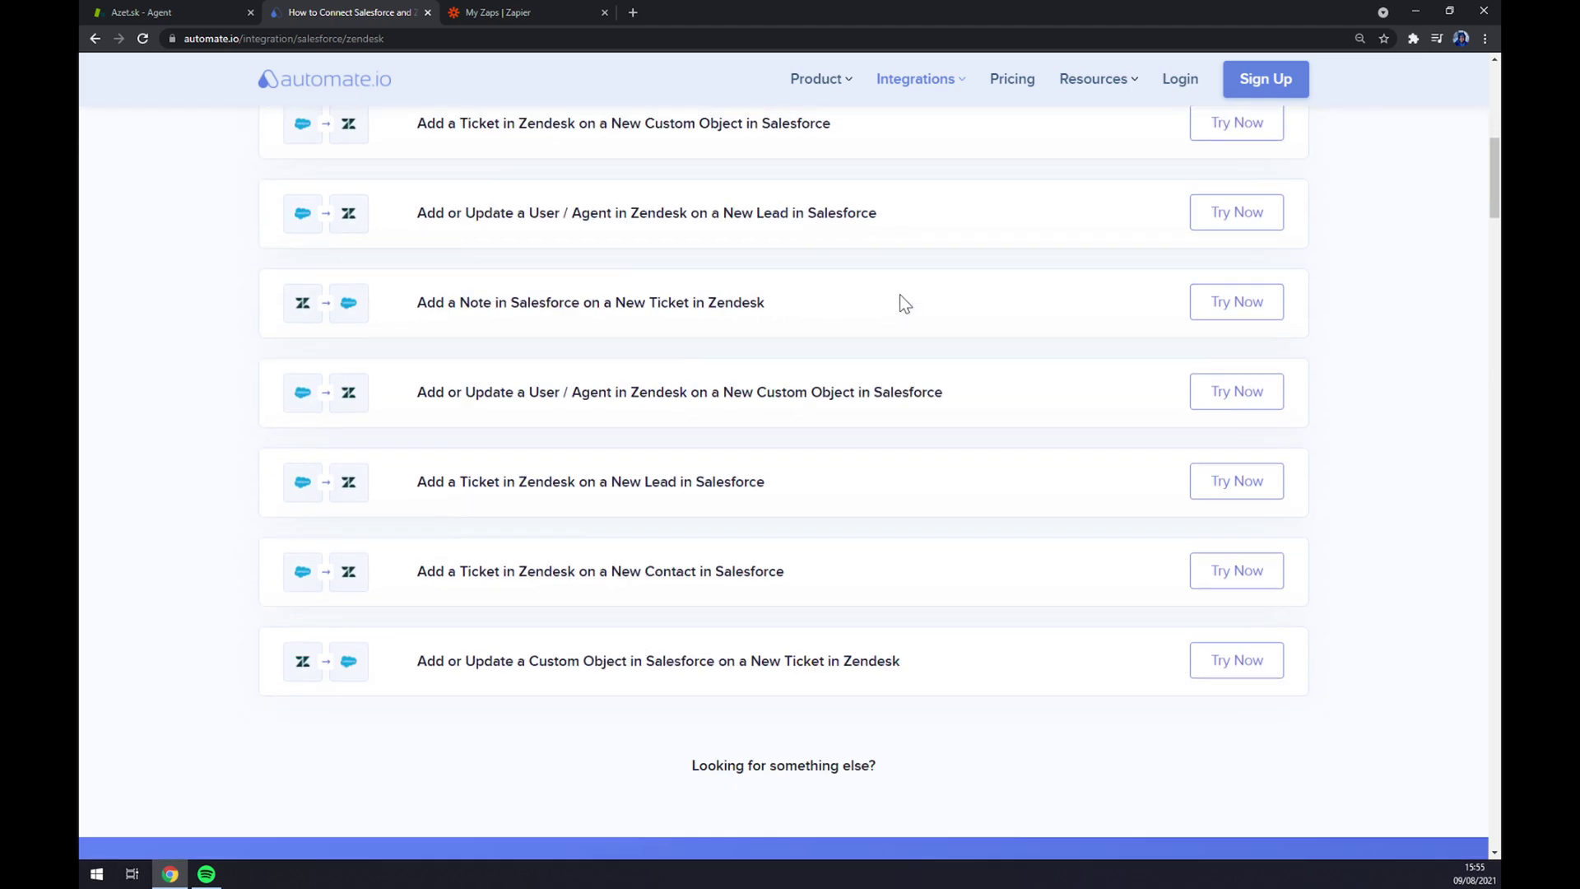
# In the integration builder, choose New Ticket as the Zendesk trigger.
pyautogui.scroll(-3, 847, 298)
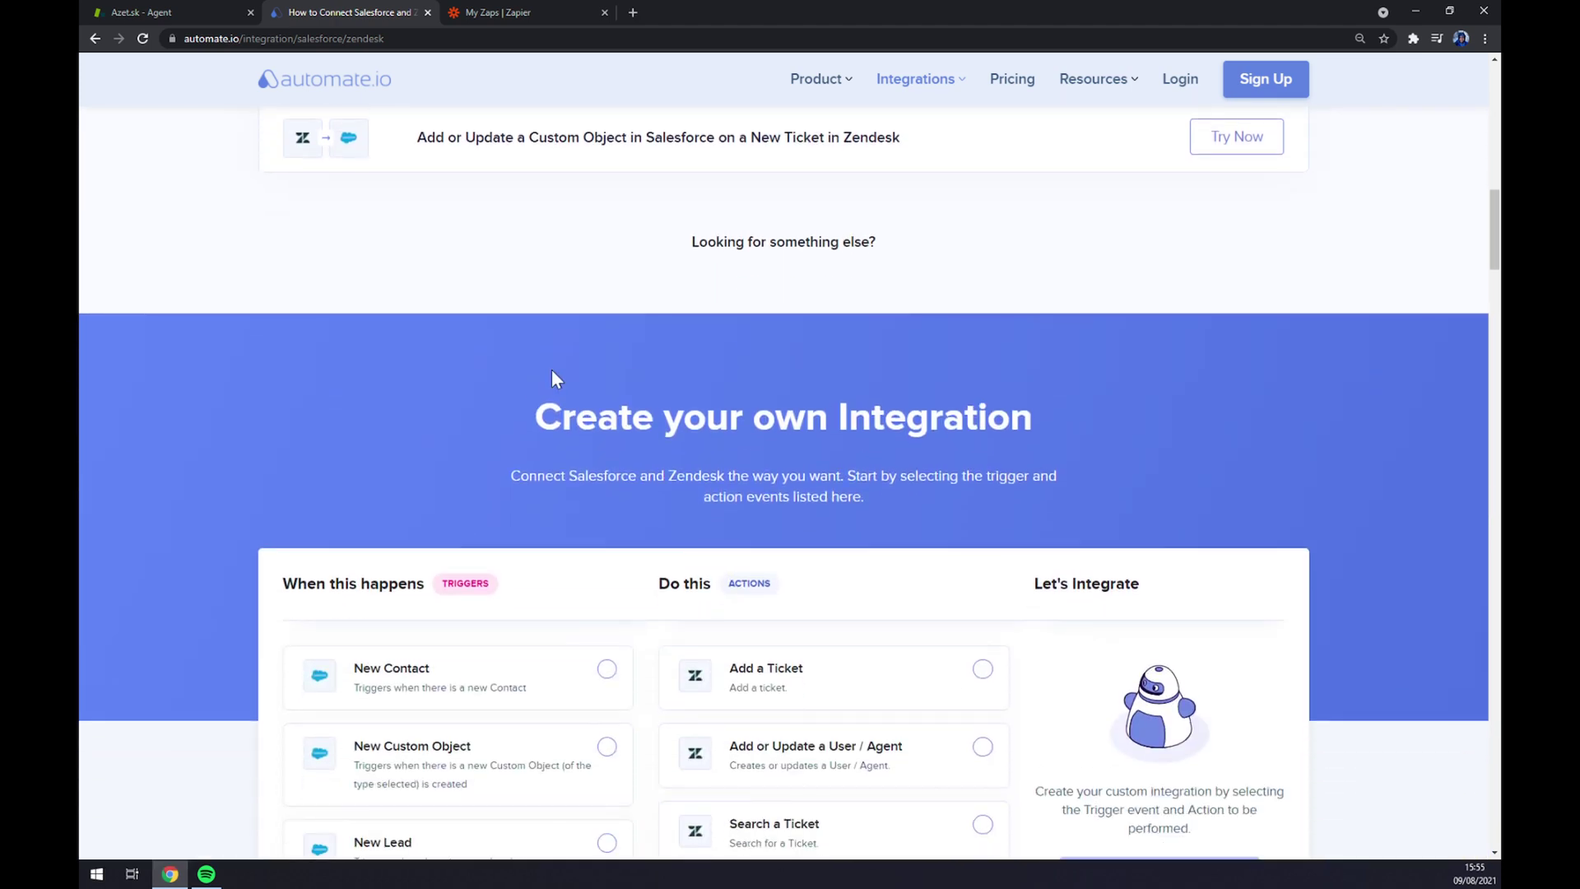
pyautogui.moveTo(511, 374); pyautogui.dragTo(947, 397)
pyautogui.click(1001, 377)
pyautogui.scroll(-5, 592, 292)
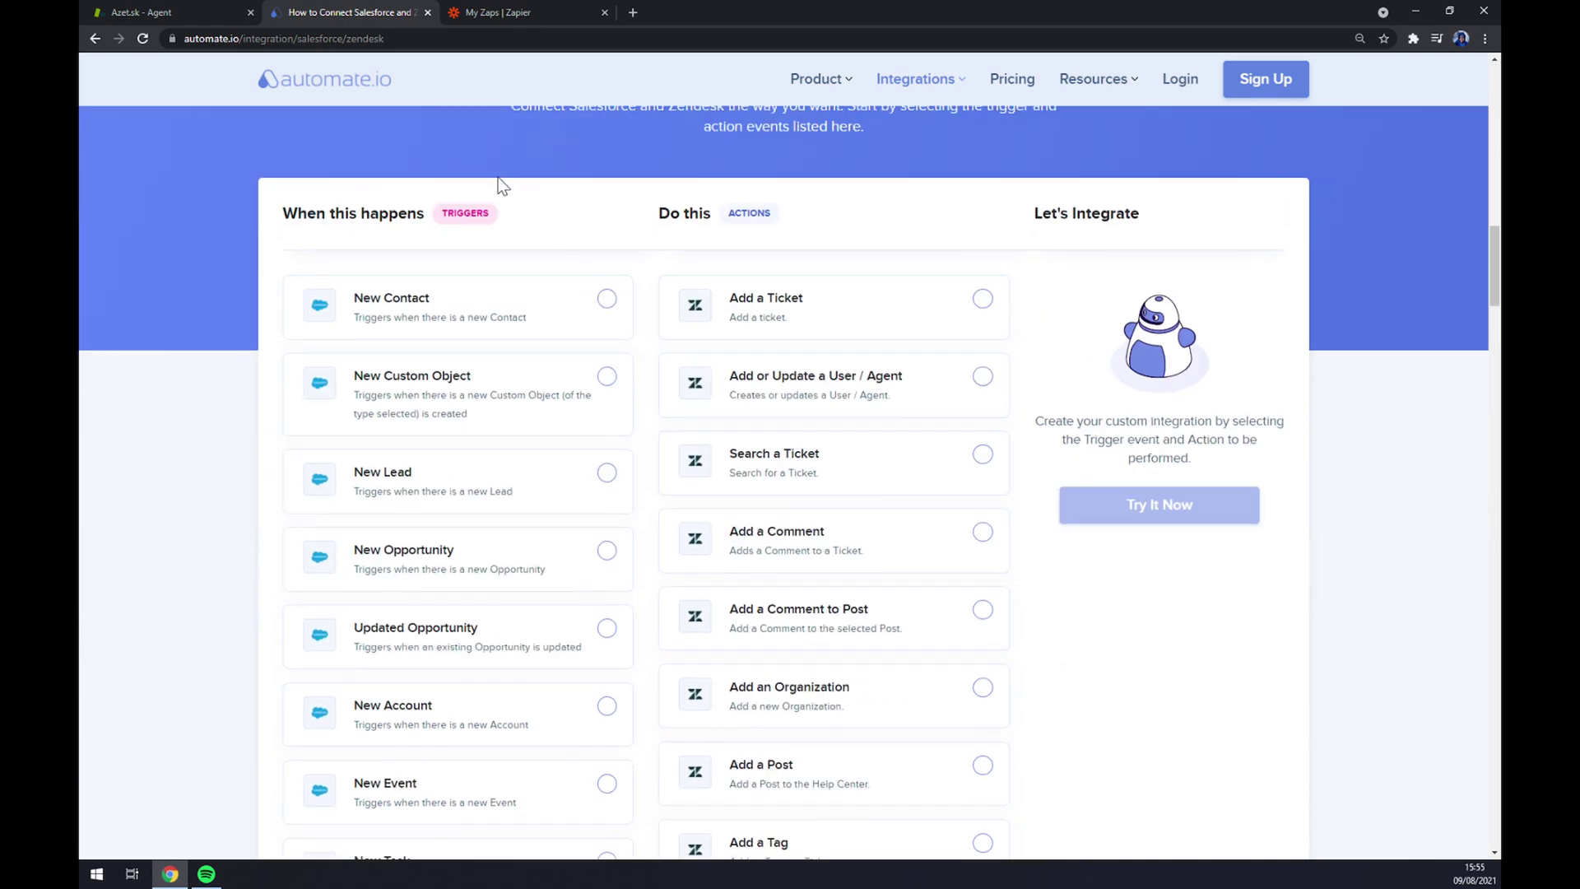
pyautogui.scroll(-1, 538, 216)
pyautogui.scroll(-15, 538, 216)
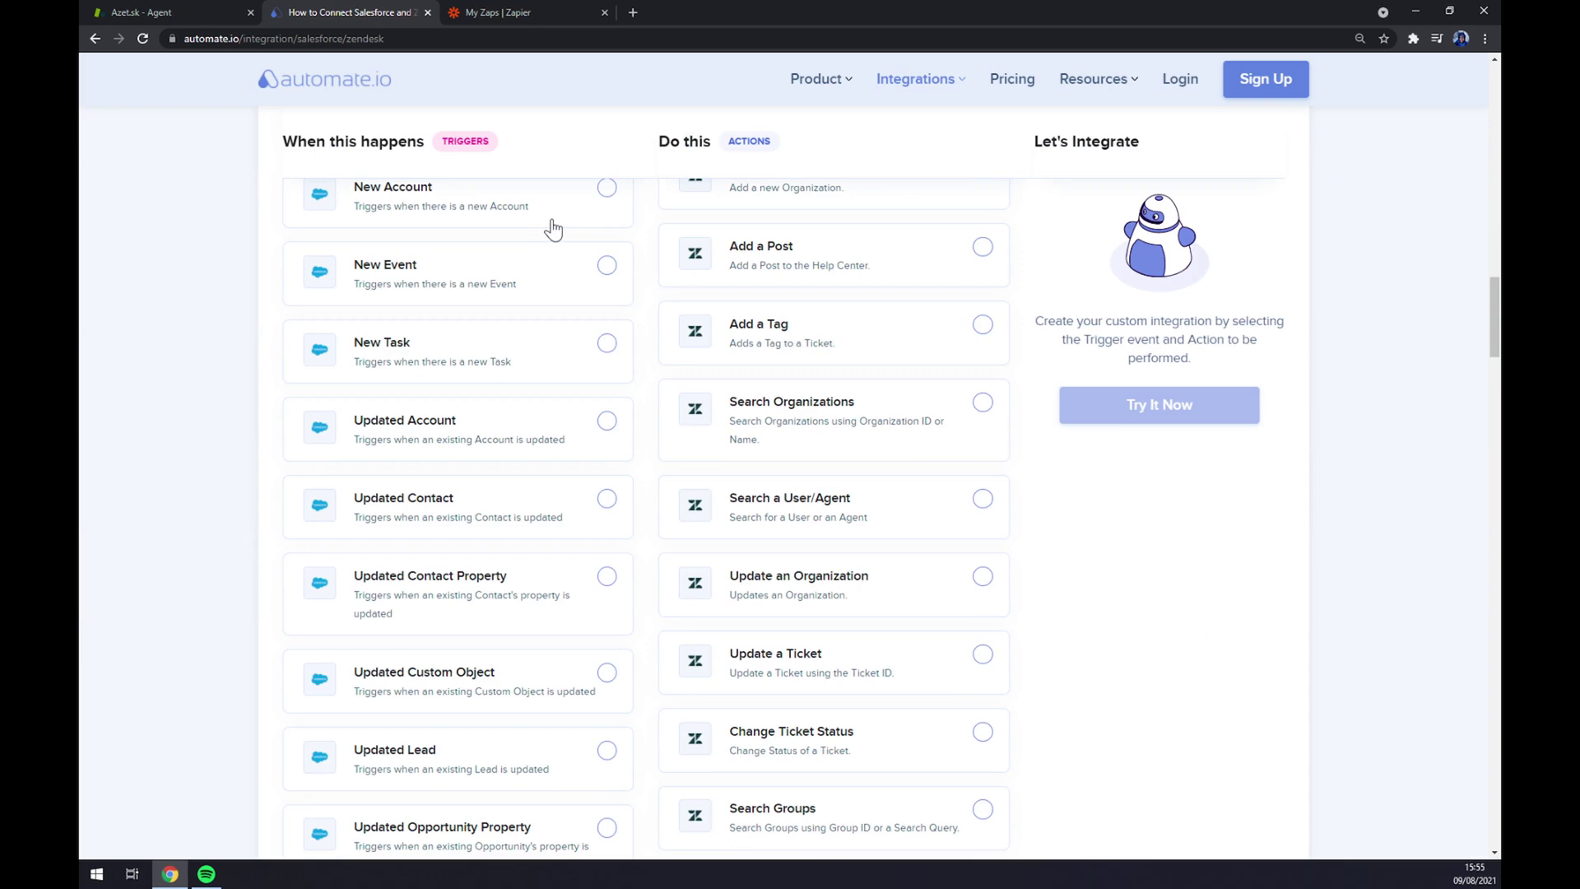
pyautogui.scroll(-5, 498, 329)
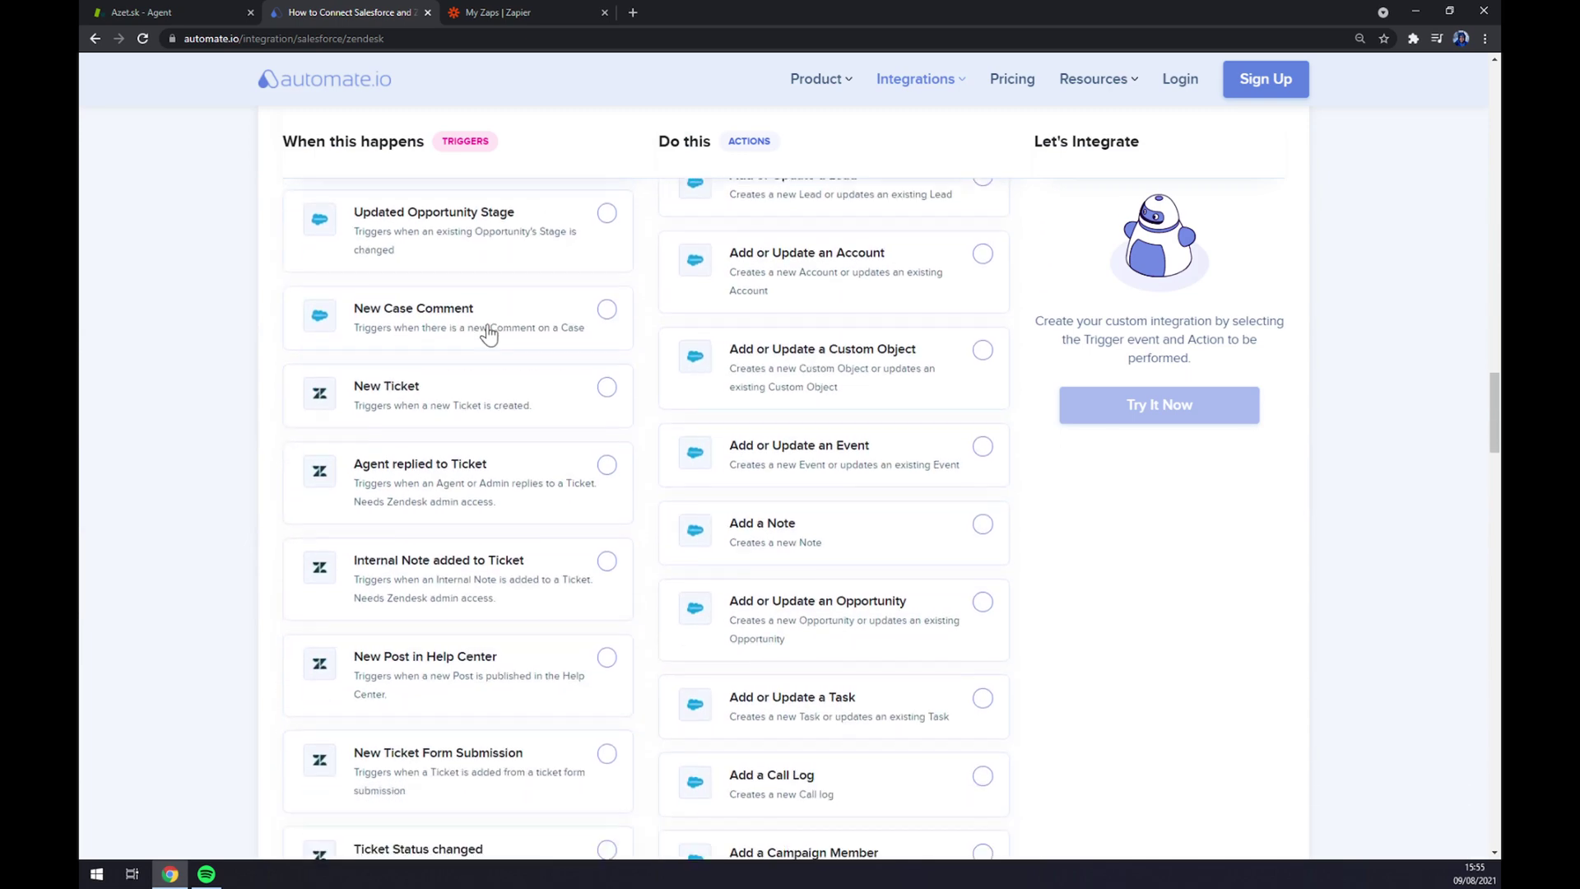
pyautogui.scroll(-8, 454, 759)
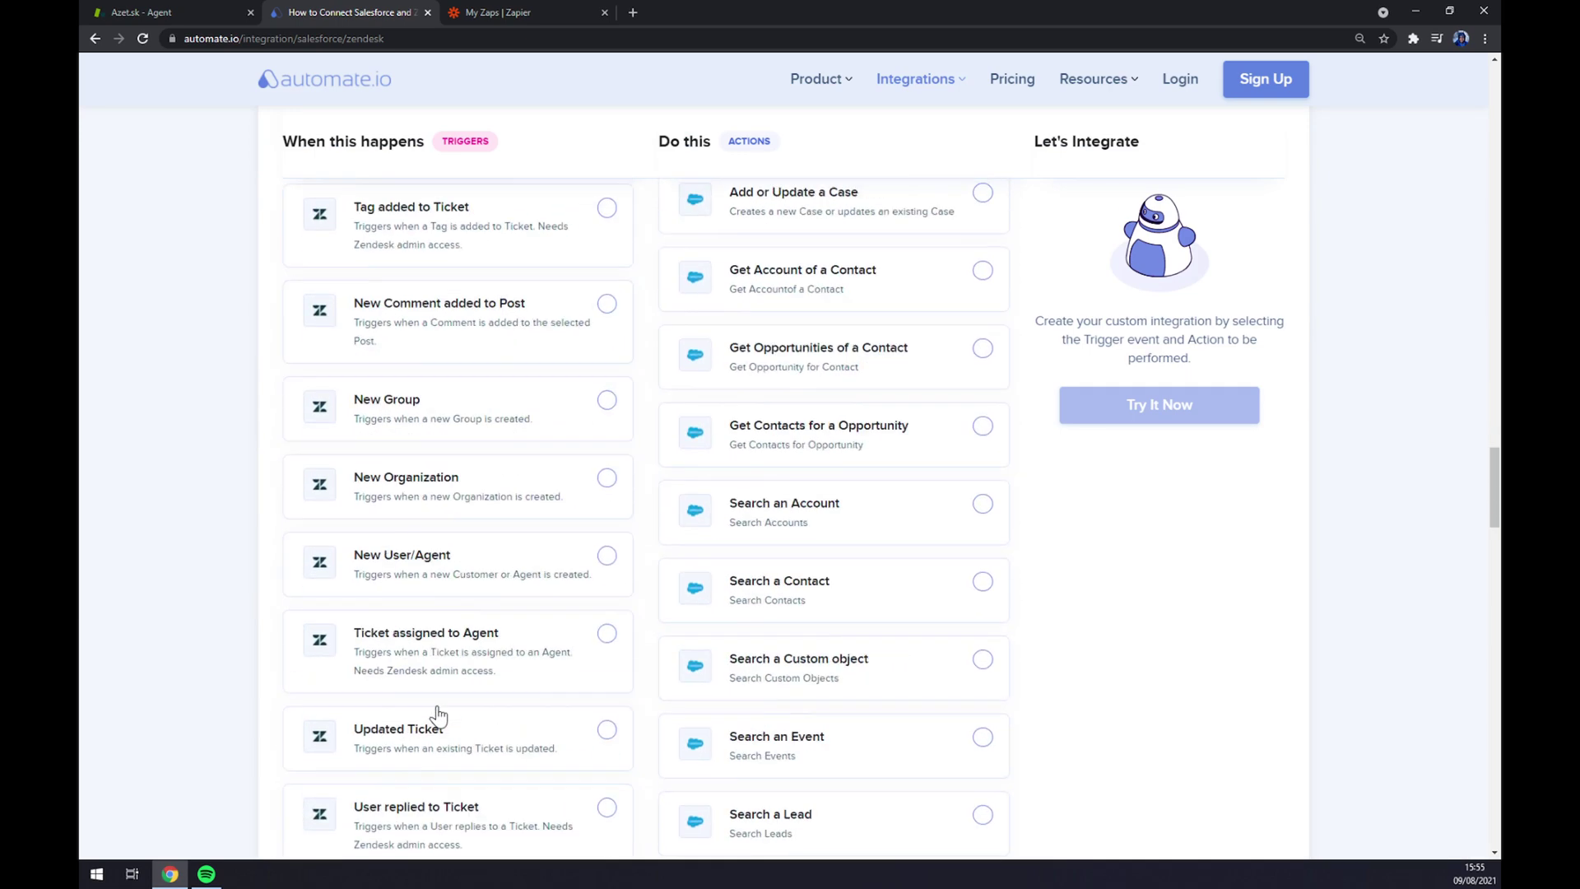
pyautogui.scroll(6, 433, 719)
pyautogui.scroll(5, 422, 691)
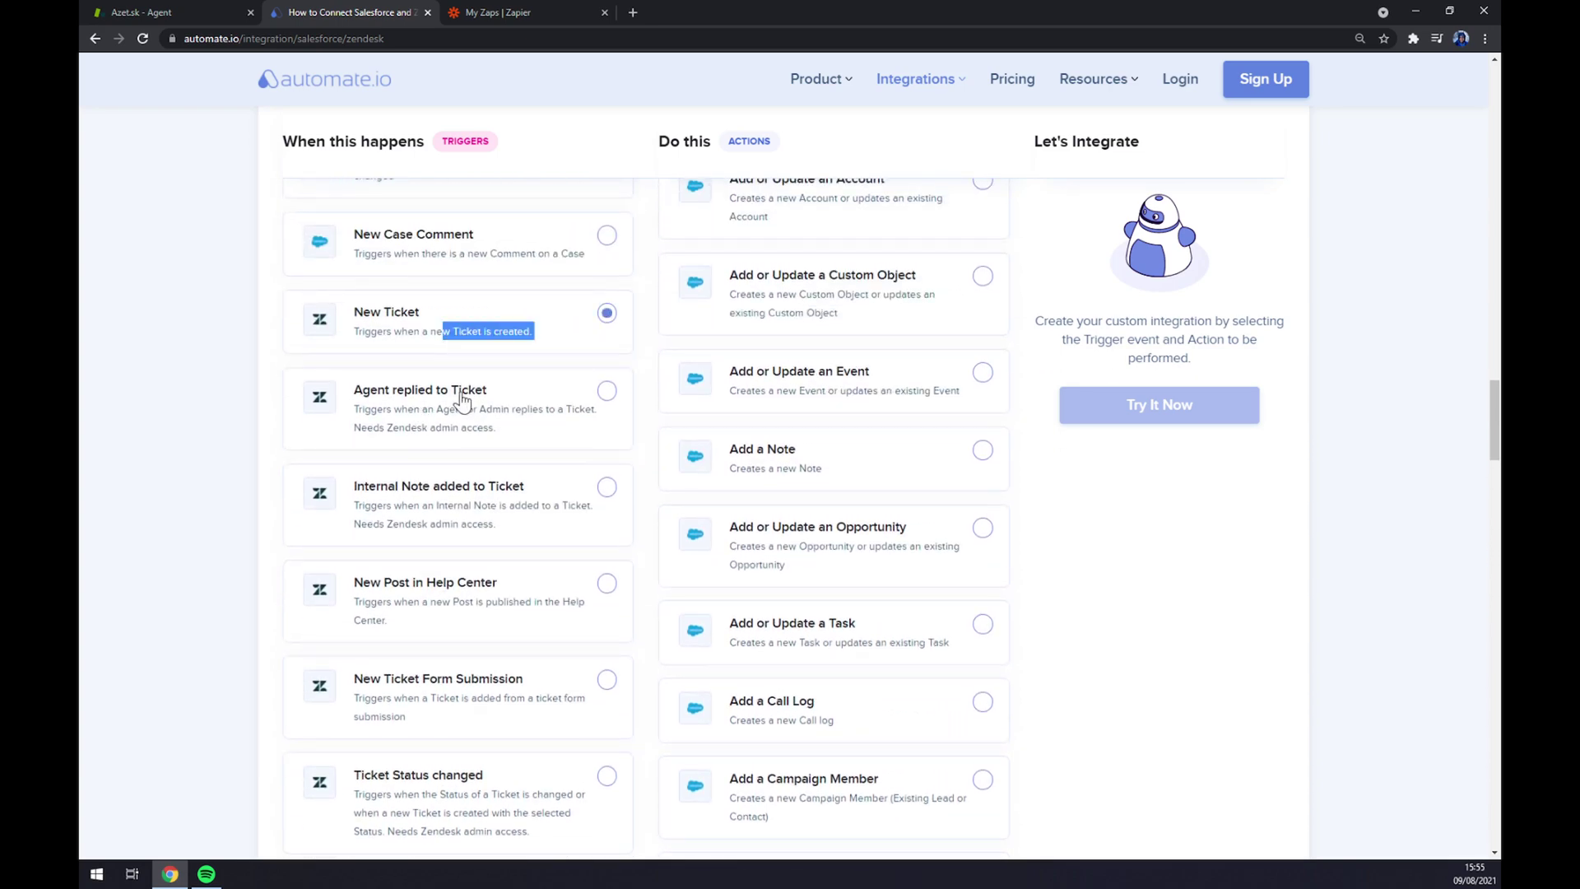
pyautogui.click(576, 342)
# Pair it with the Add or Update a Contact action, then return to the Zapier Zaps list.
pyautogui.scroll(15, 803, 452)
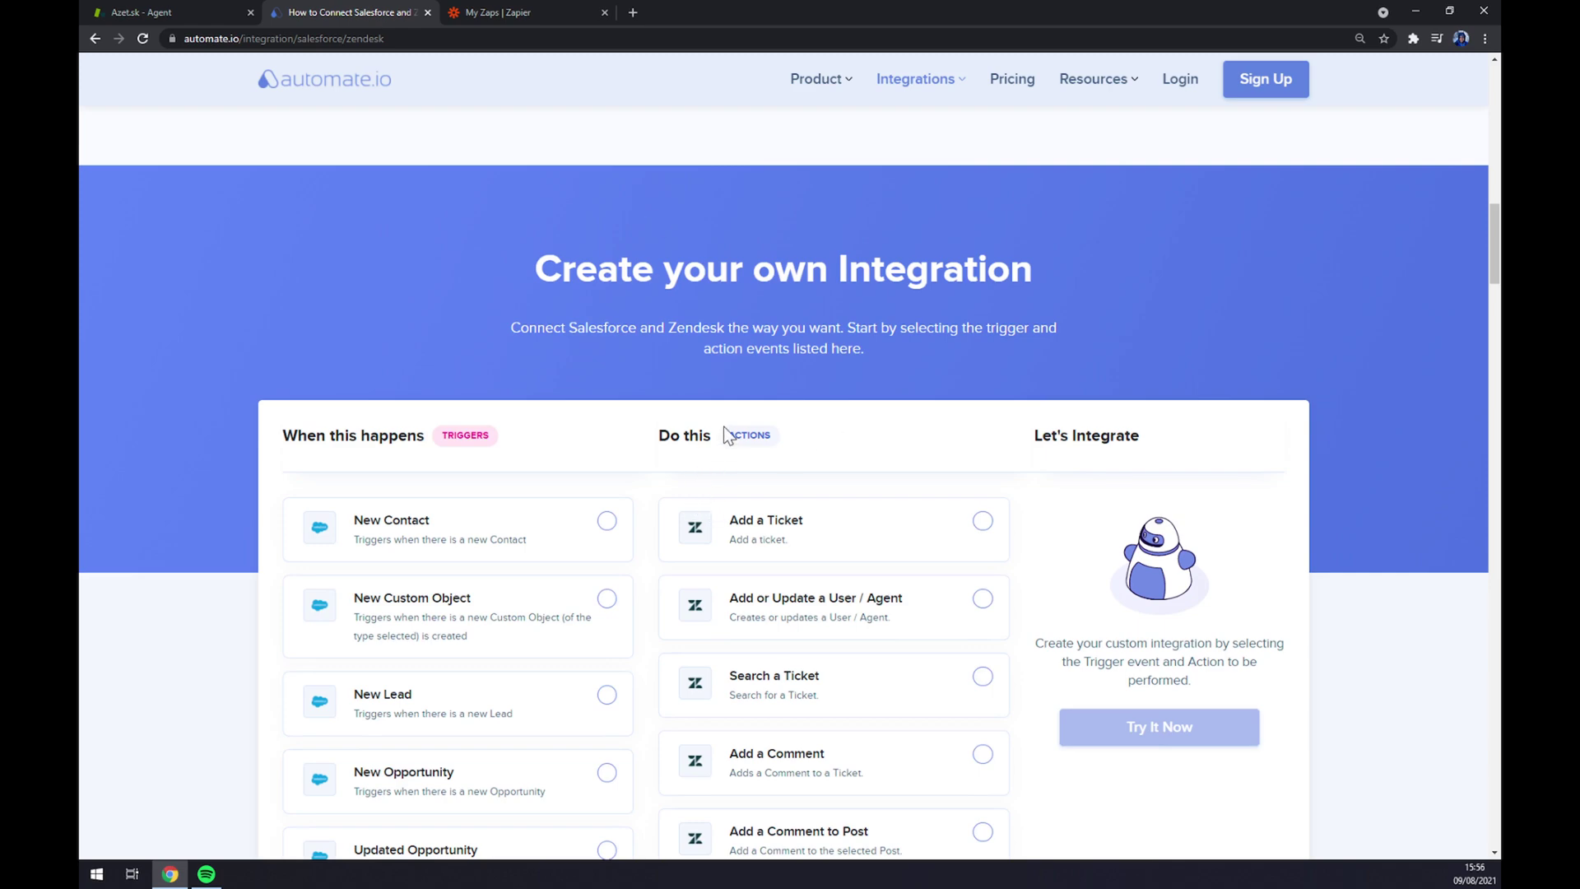
pyautogui.scroll(-10, 724, 456)
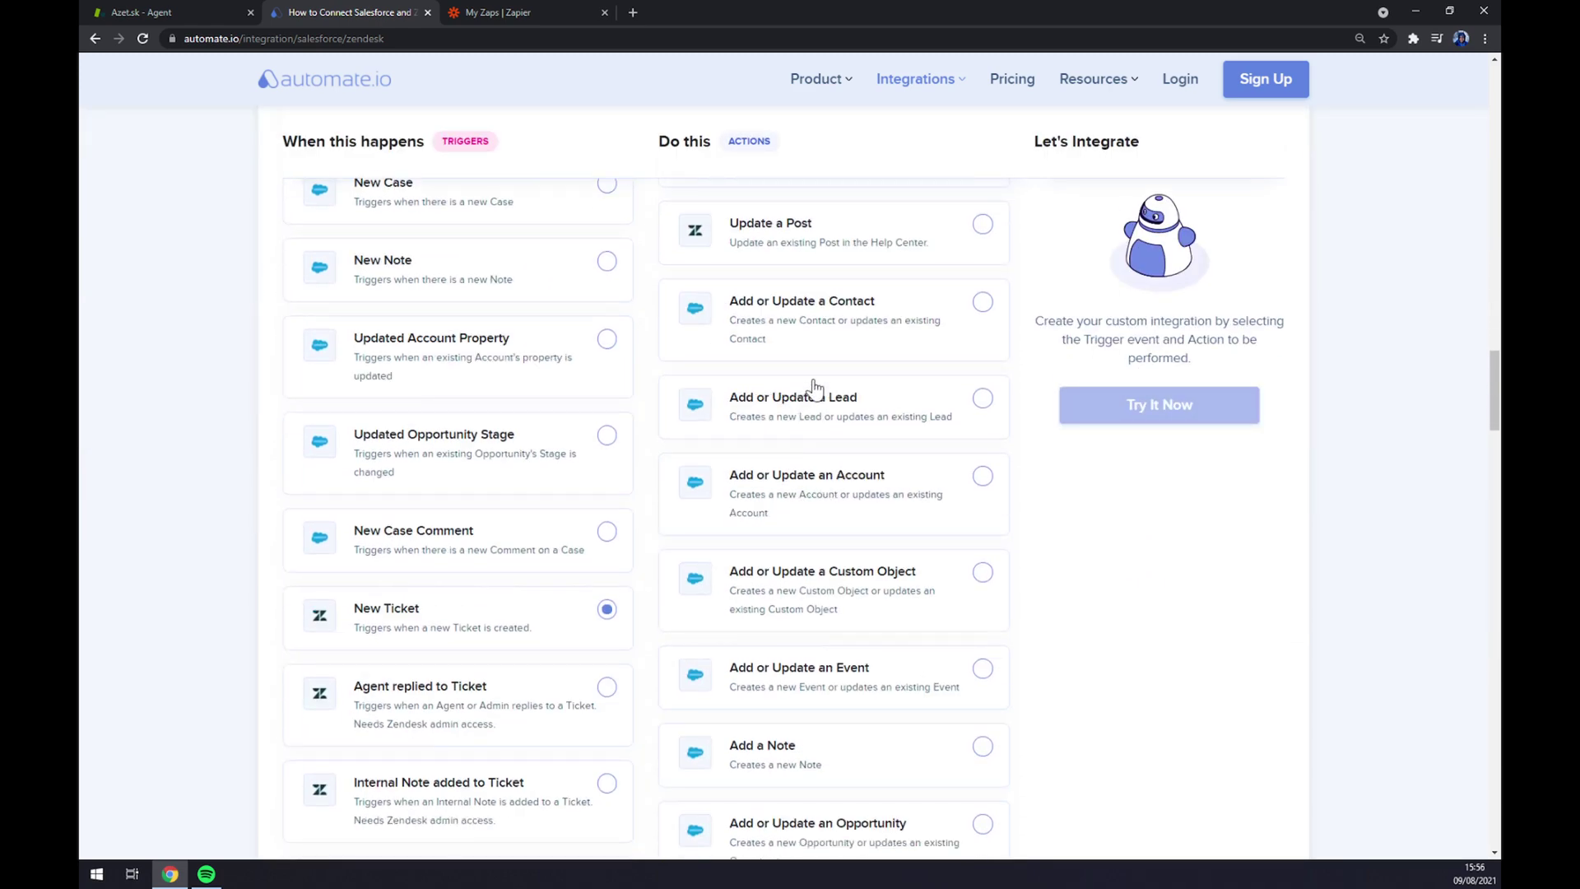
pyautogui.click(814, 346)
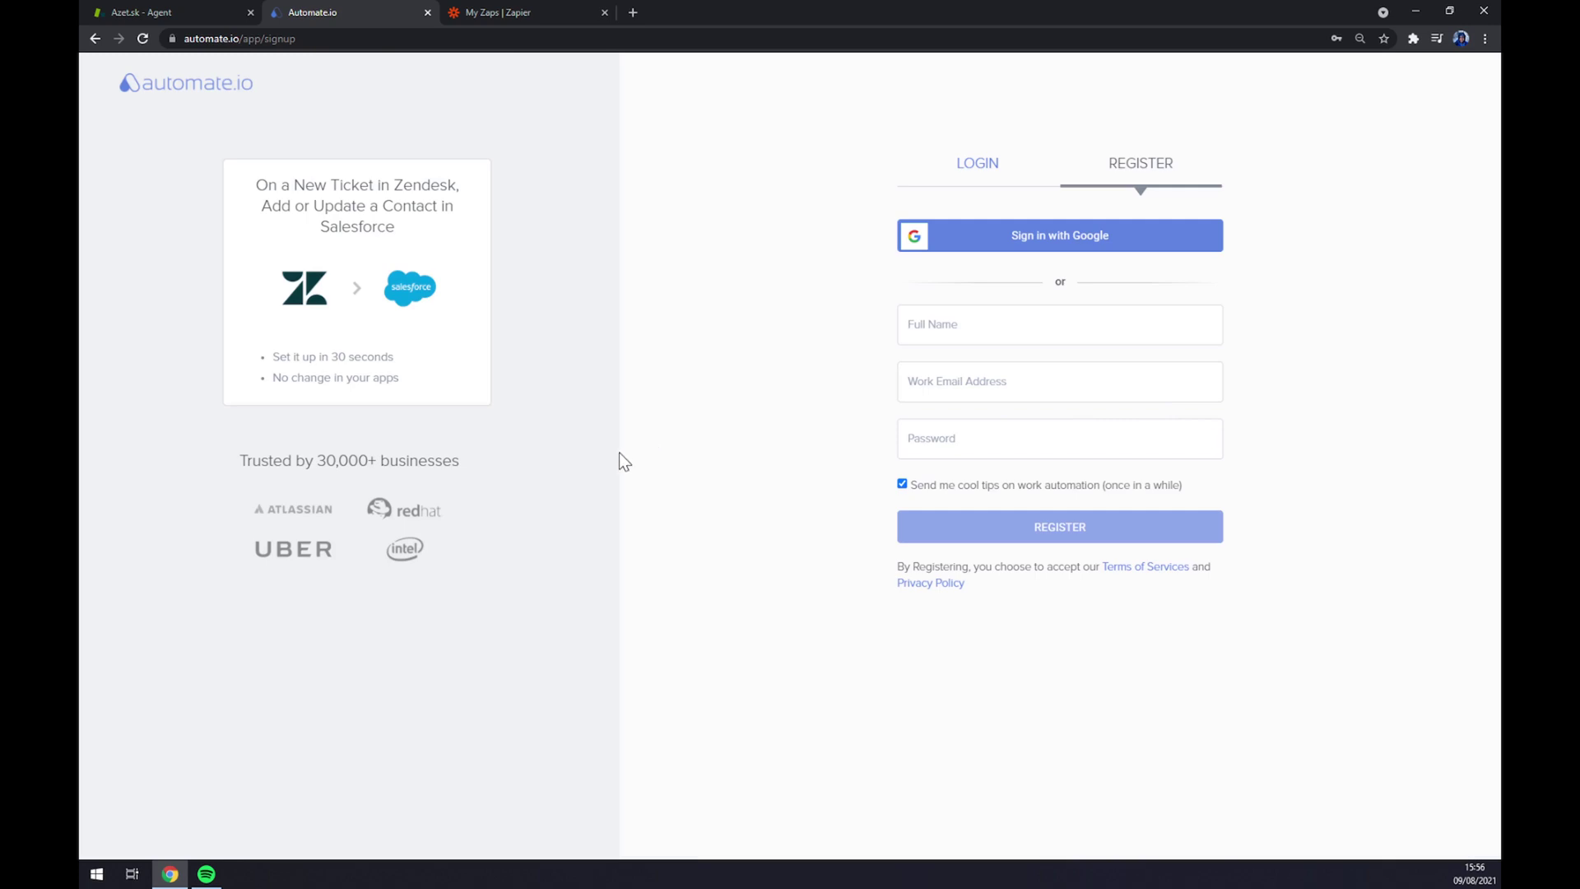
pyautogui.click(487, 12)
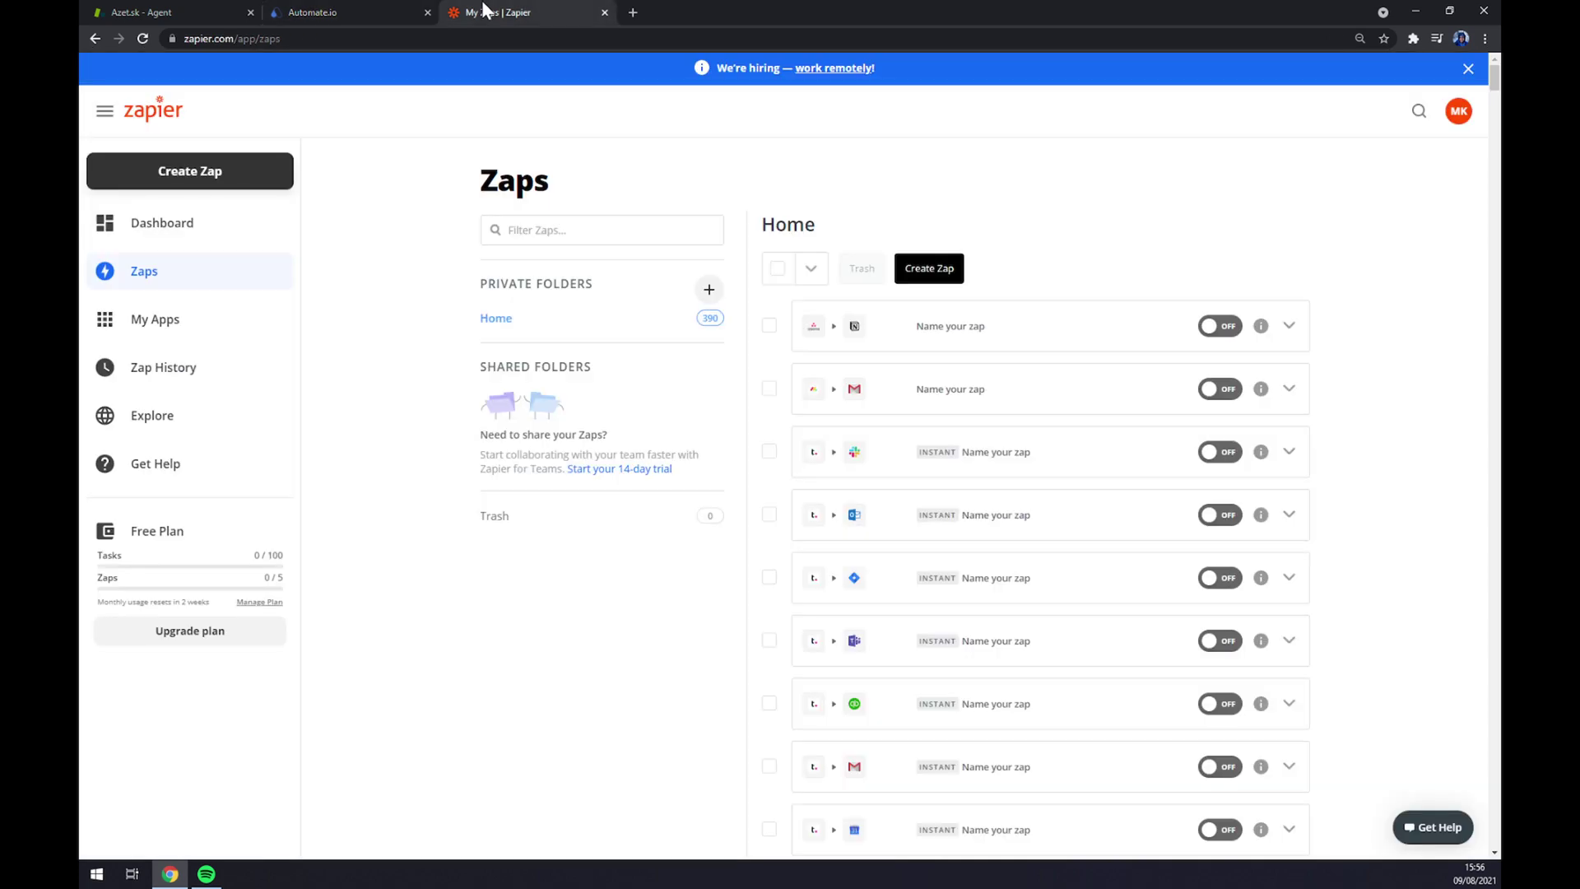
# Return to the Zapier Zaps dashboard and create a new Zap.
pyautogui.click(362, 12)
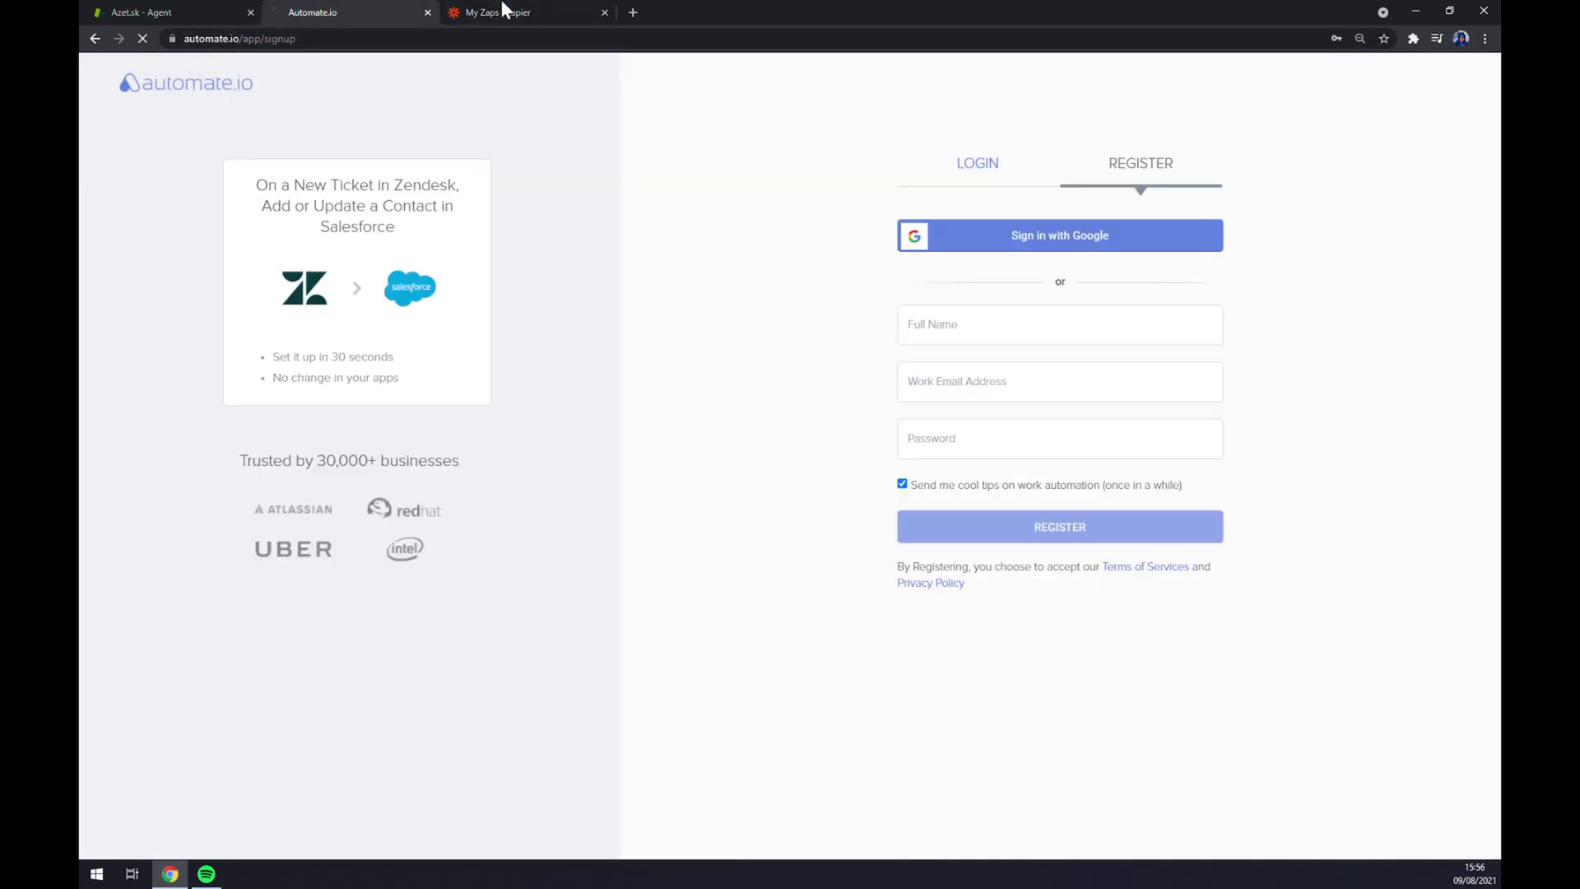
pyautogui.click(503, 12)
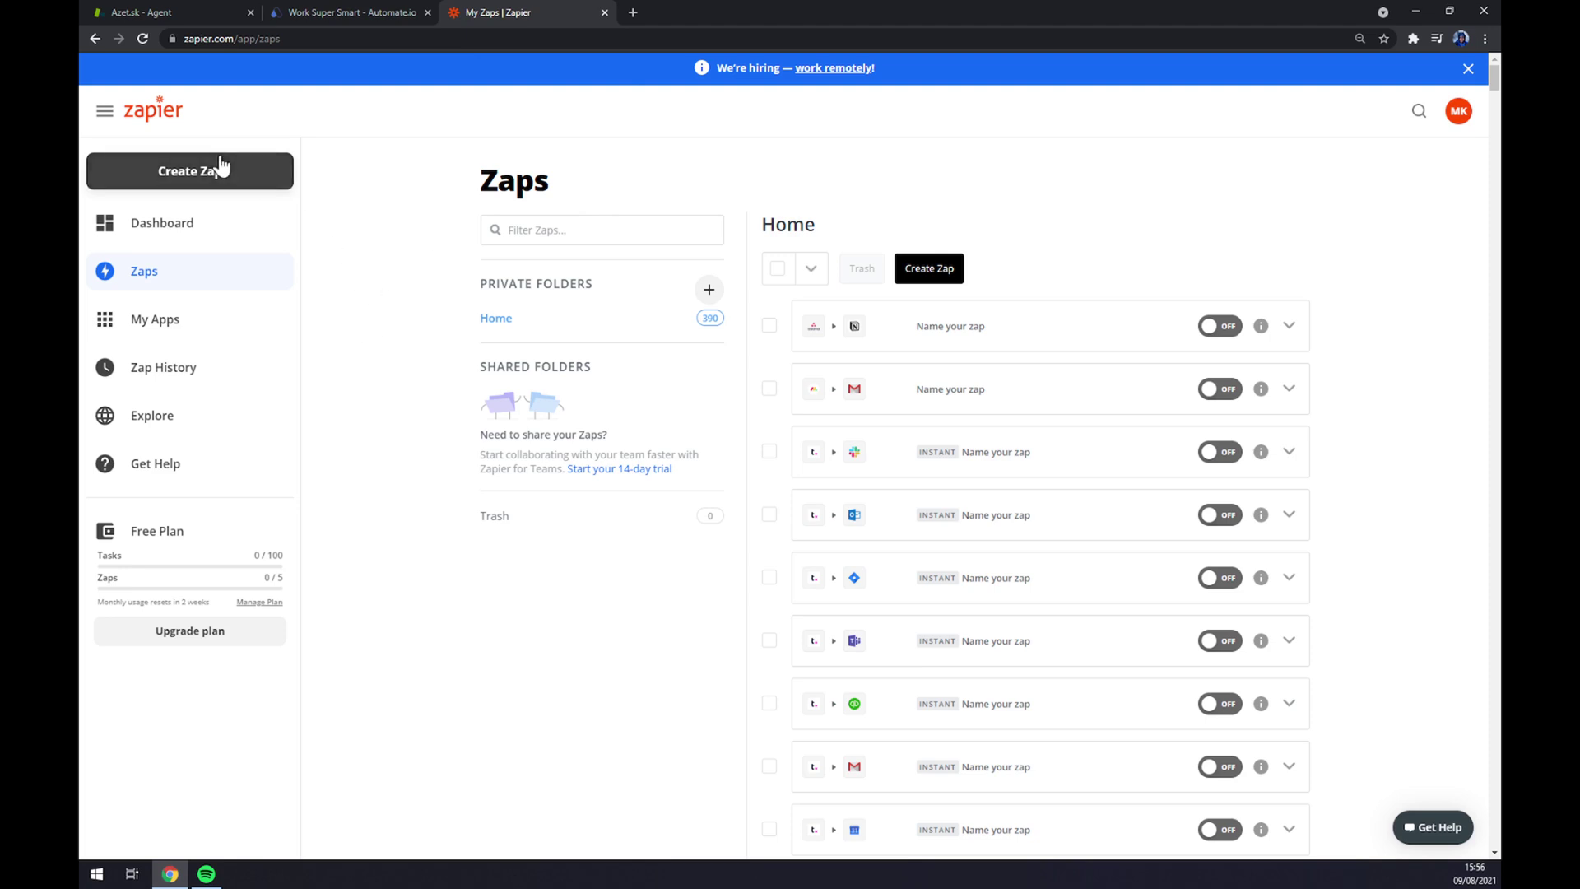
pyautogui.click(251, 191)
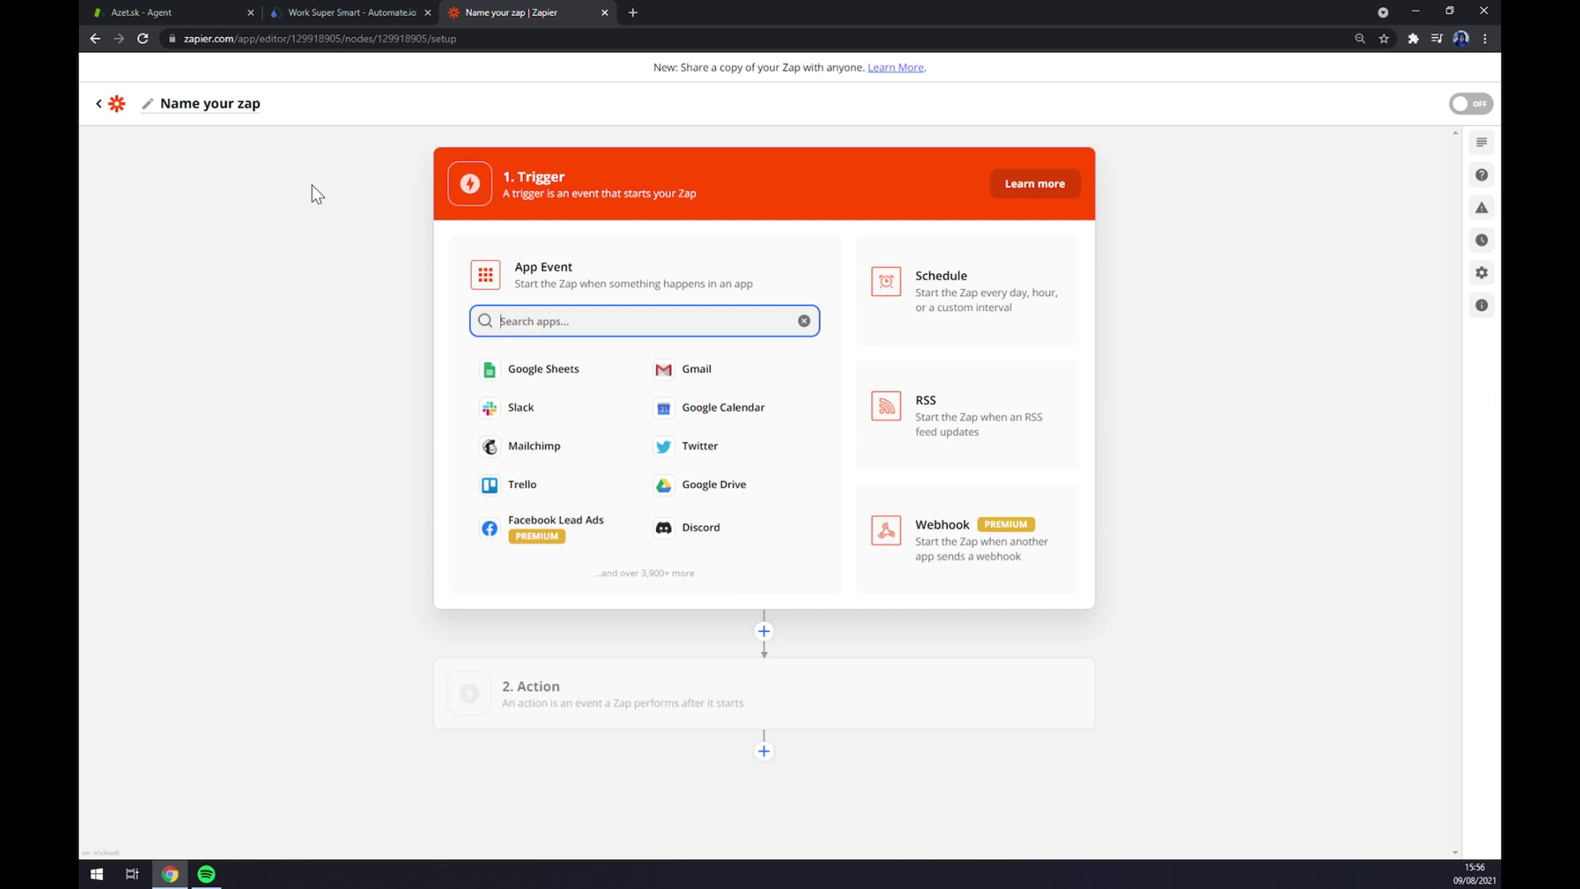
# Make Zendesk's New Organization the Zap's trigger event.
pyautogui.write('zendes')
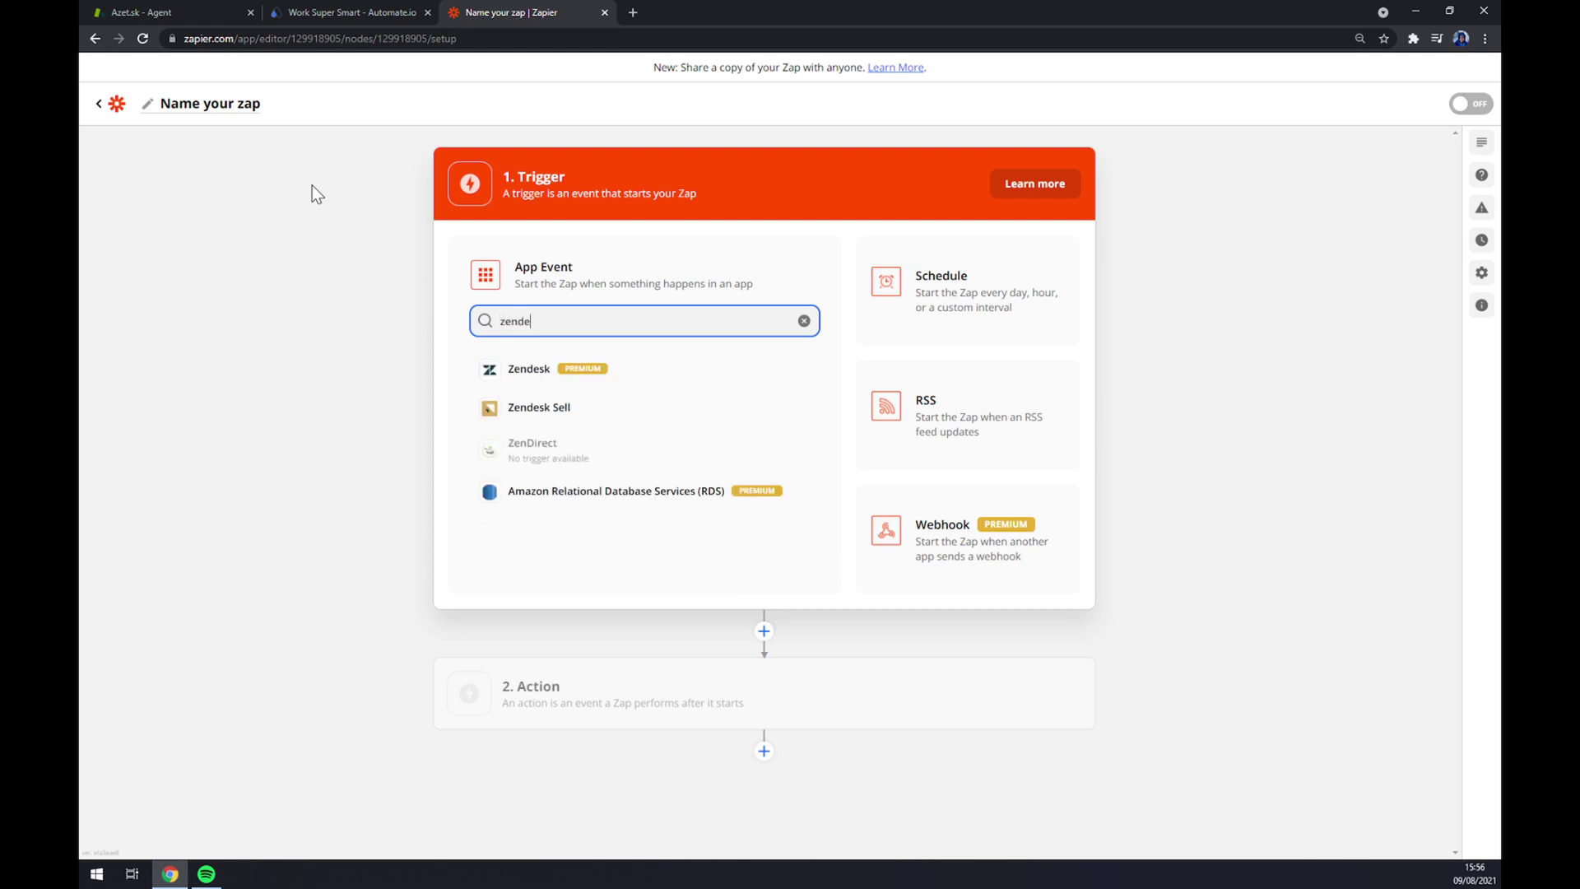
pyautogui.click(544, 375)
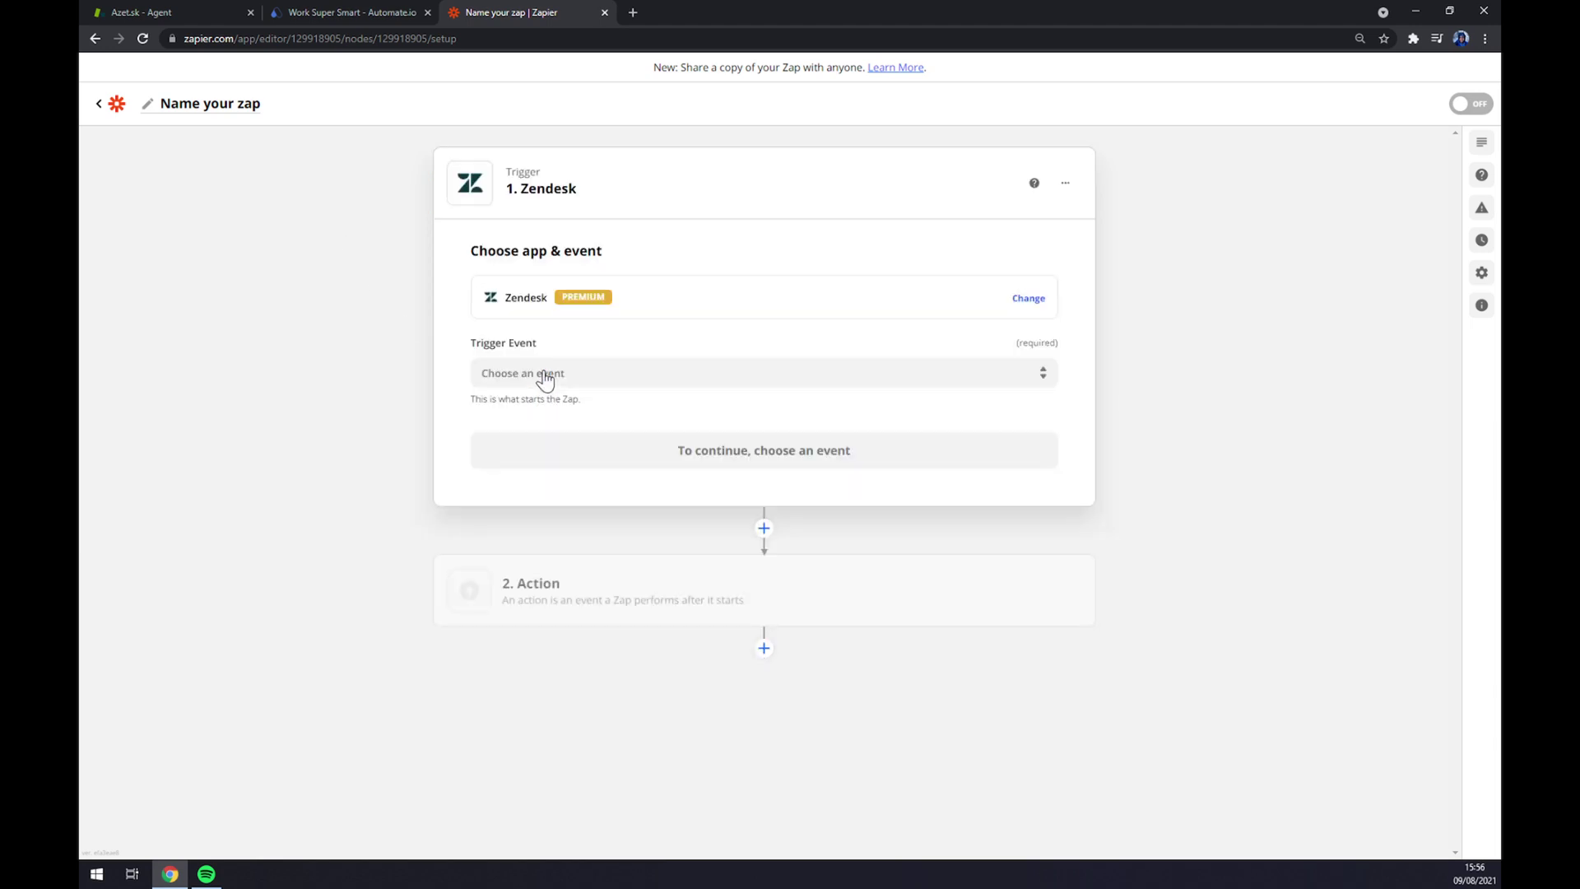
pyautogui.click(543, 374)
pyautogui.scroll(-1, 570, 551)
pyautogui.scroll(1, 543, 461)
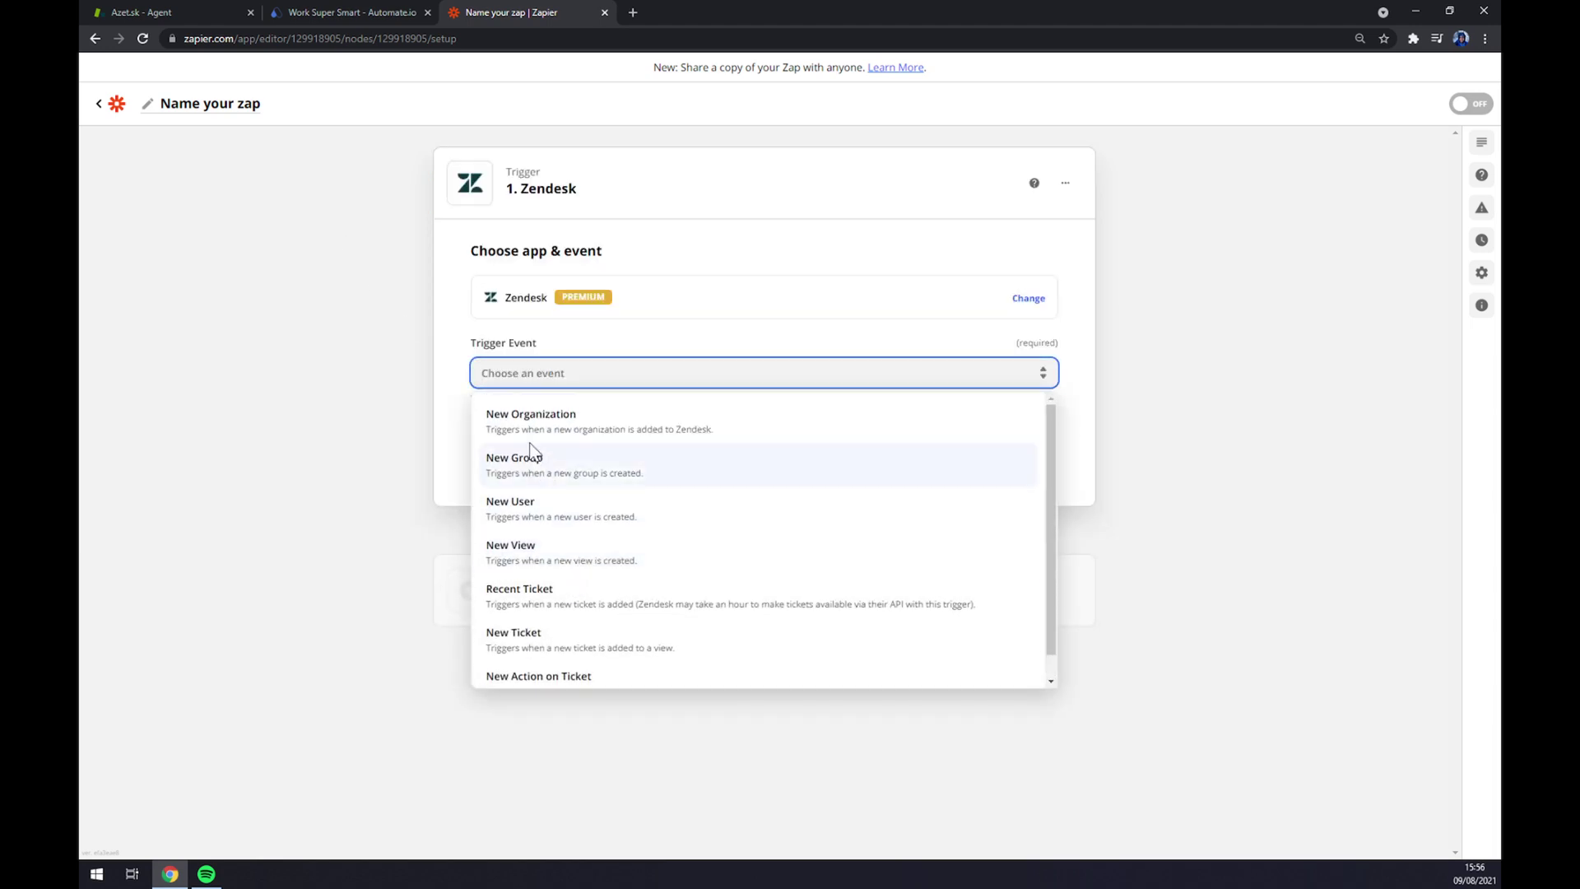
pyautogui.click(519, 439)
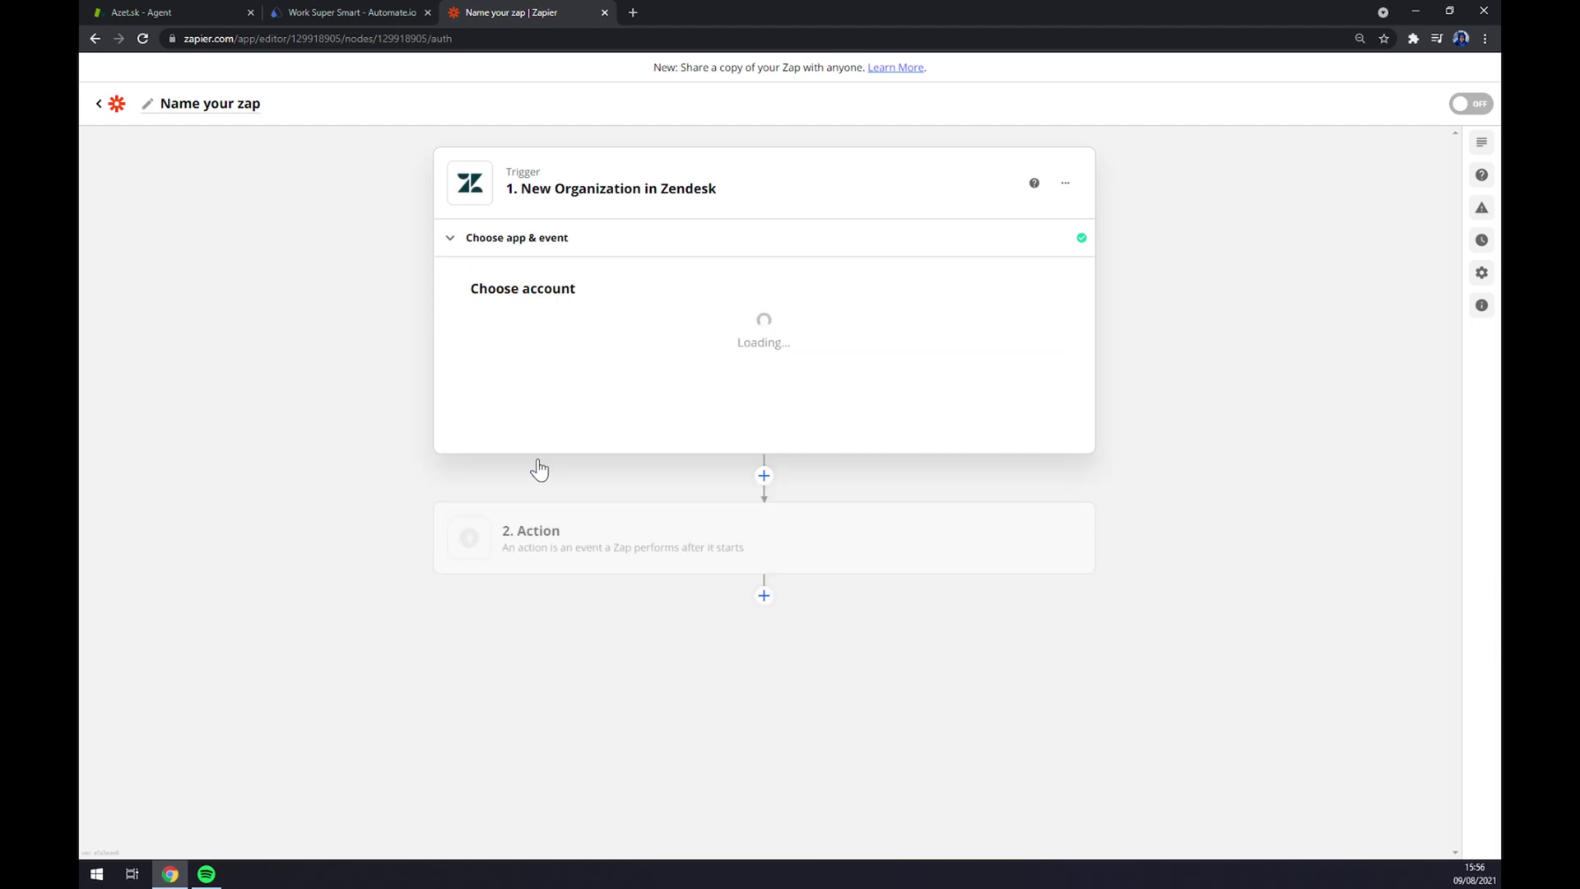
# Connect the existing Zendesk account to the trigger and continue to the action step.
pyautogui.click(523, 346)
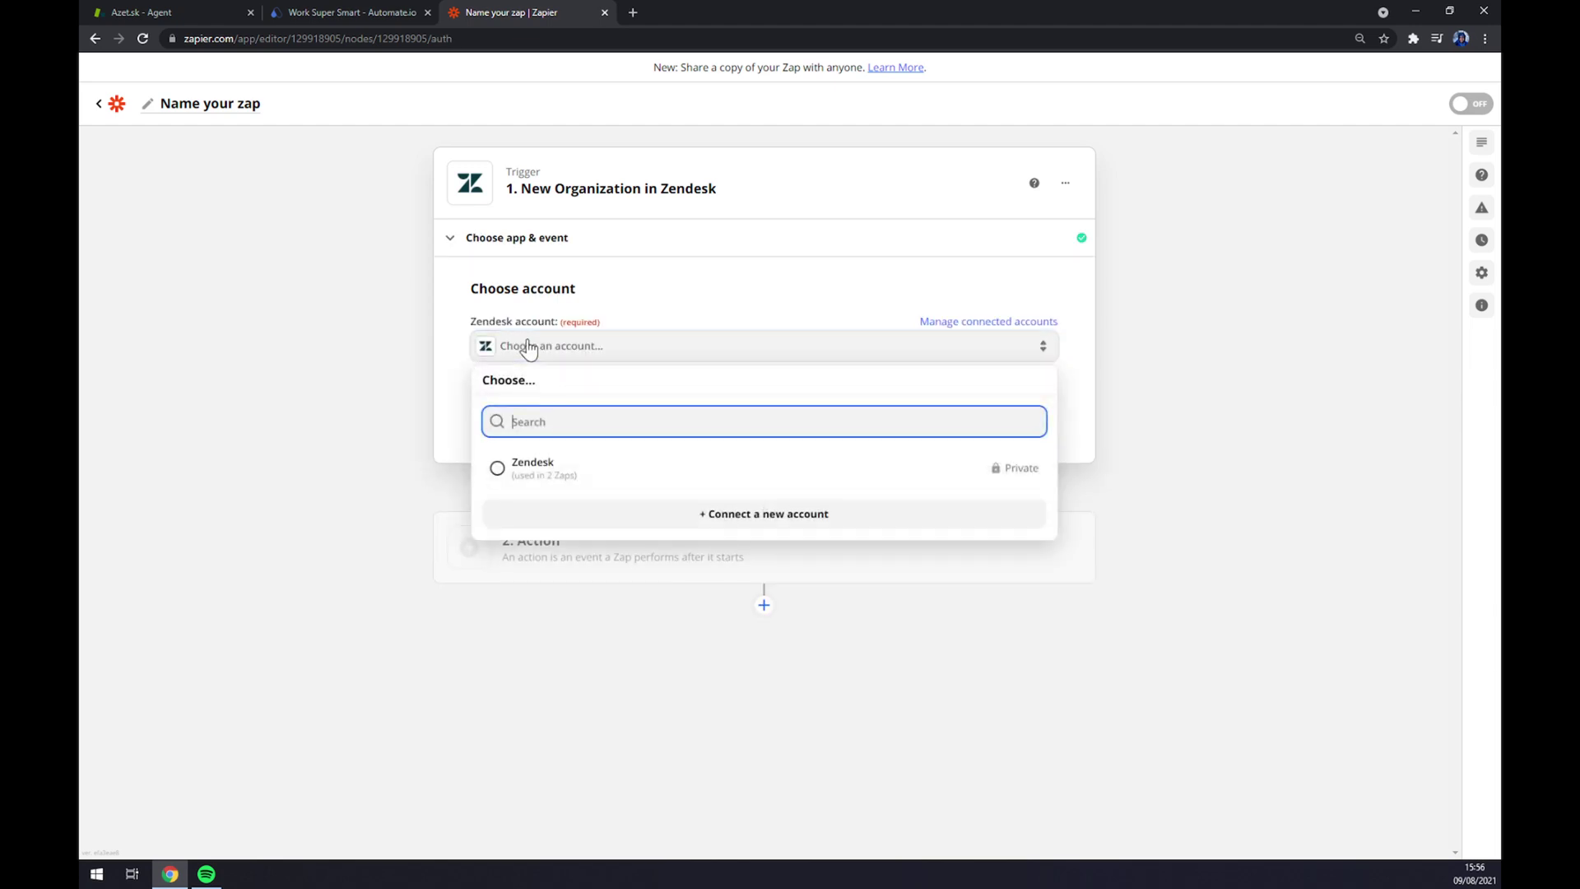
pyautogui.click(540, 485)
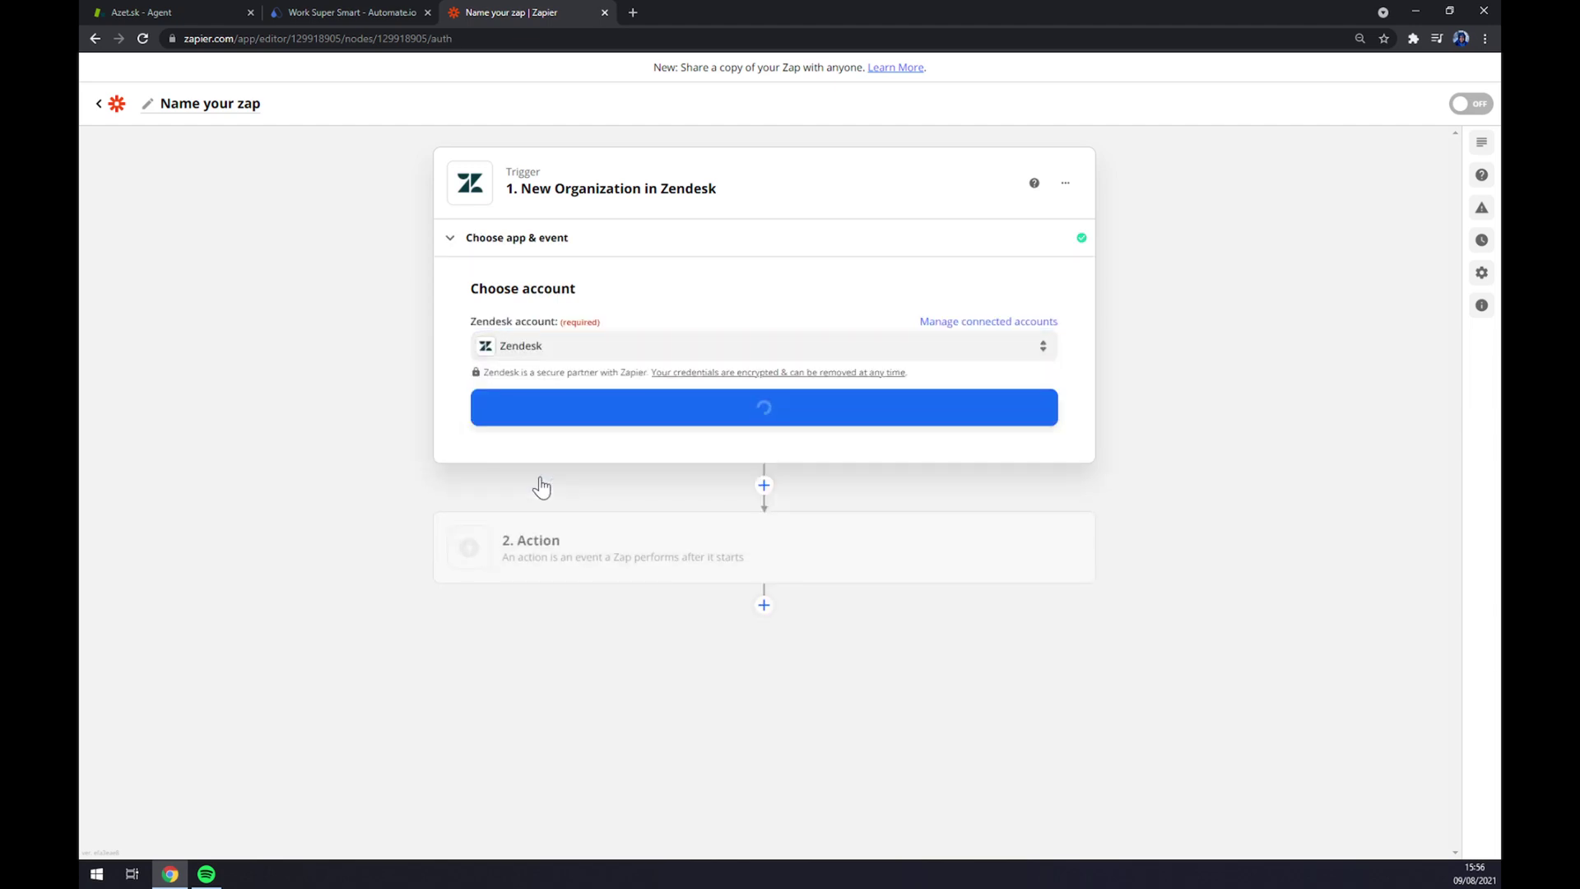
pyautogui.click(560, 422)
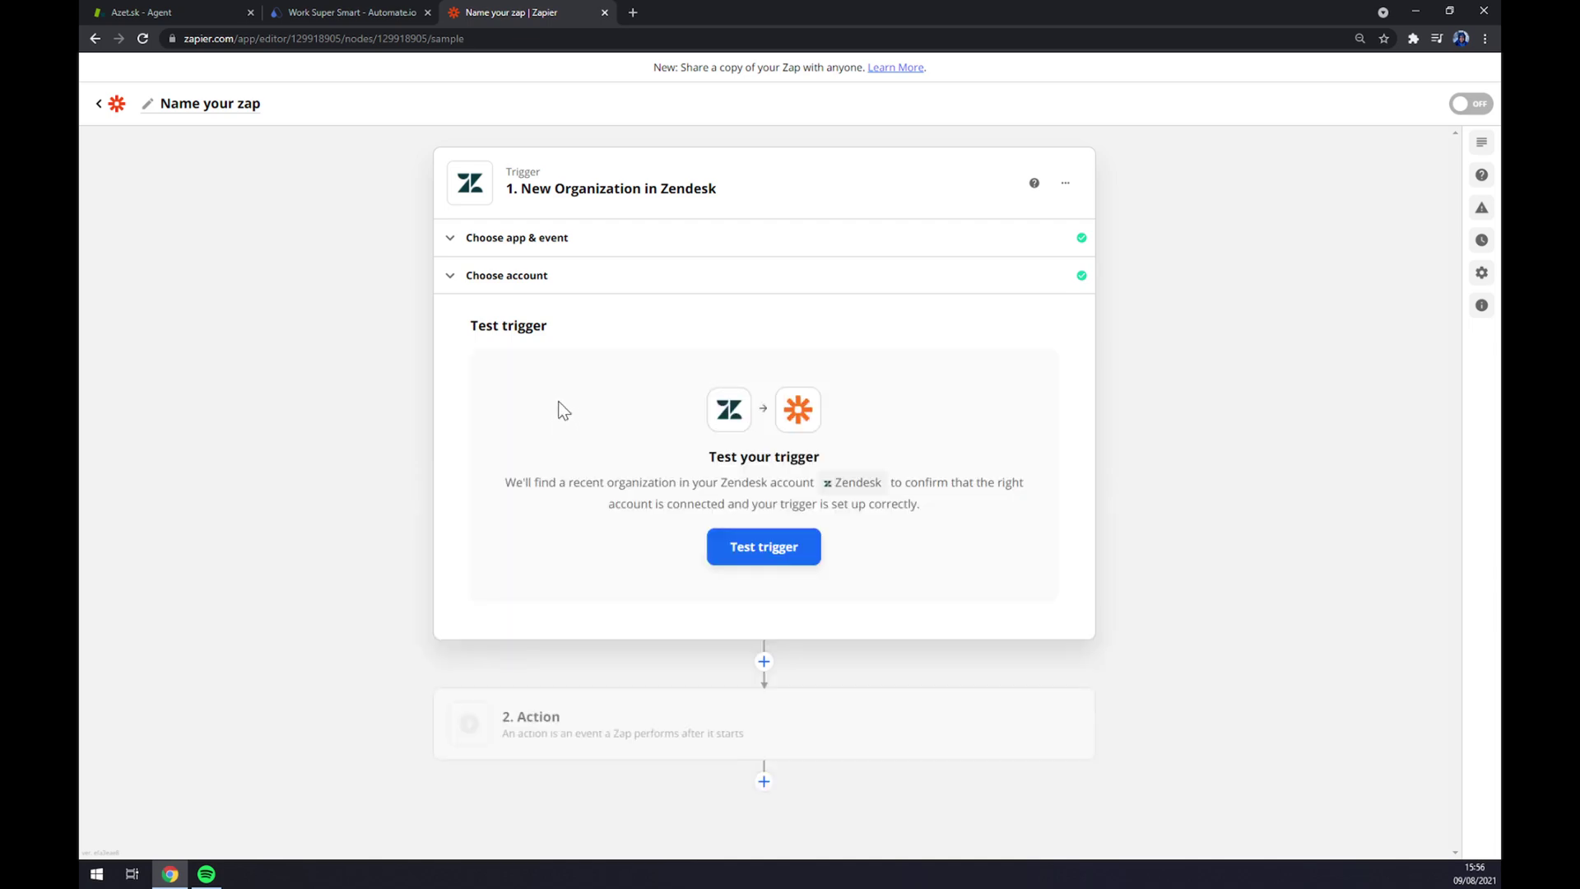
pyautogui.click(565, 734)
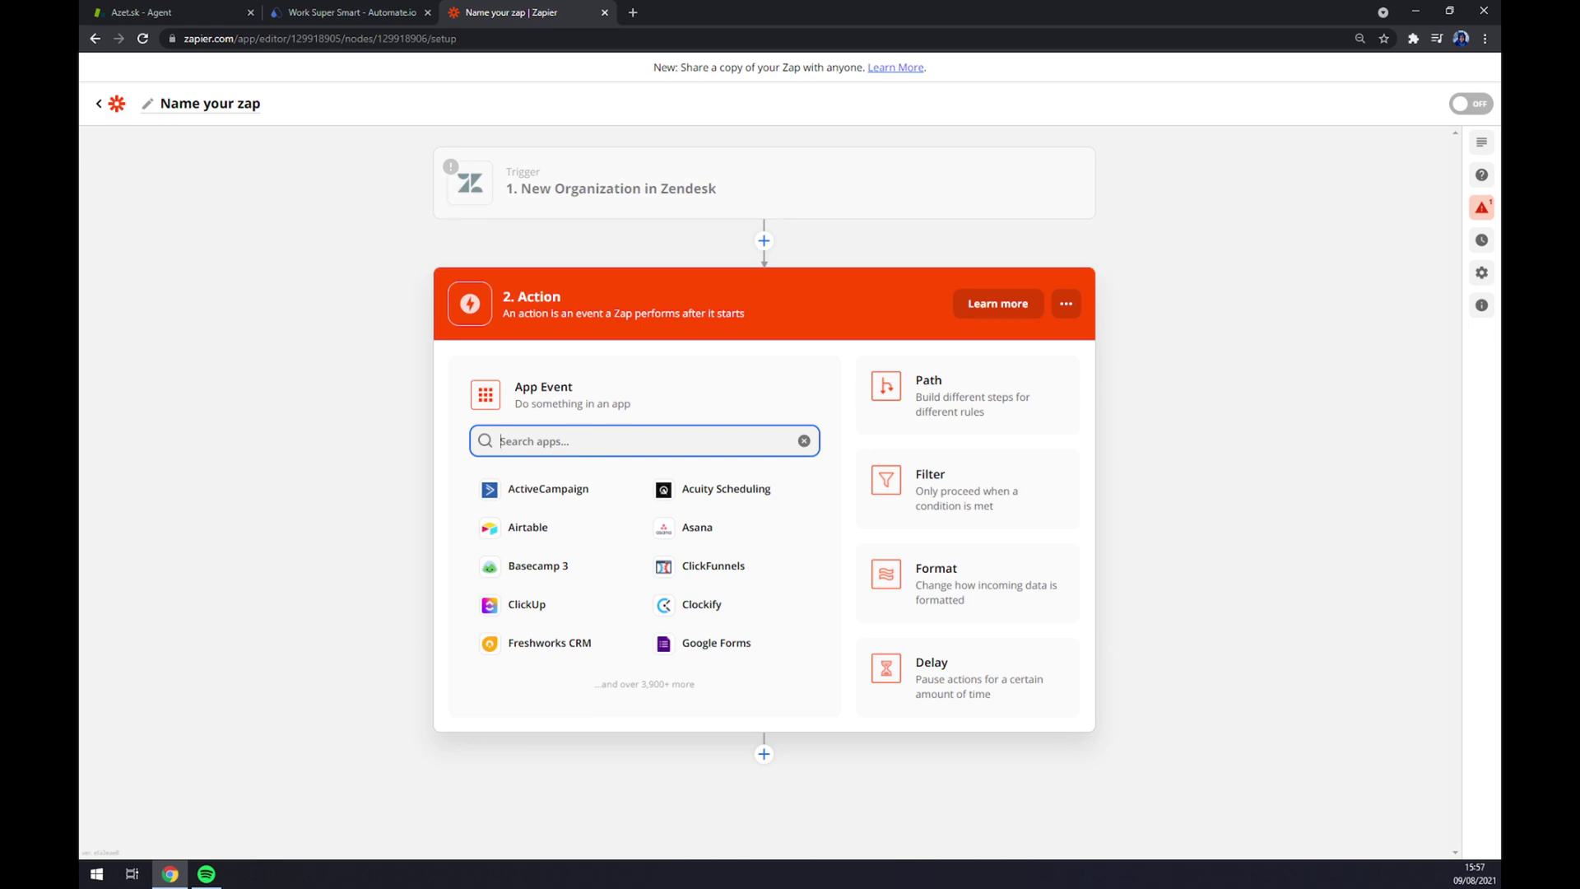
# Set step 2 to Salesforce with the Create Record action event and continue.
pyautogui.write('sales')
pyautogui.click(567, 485)
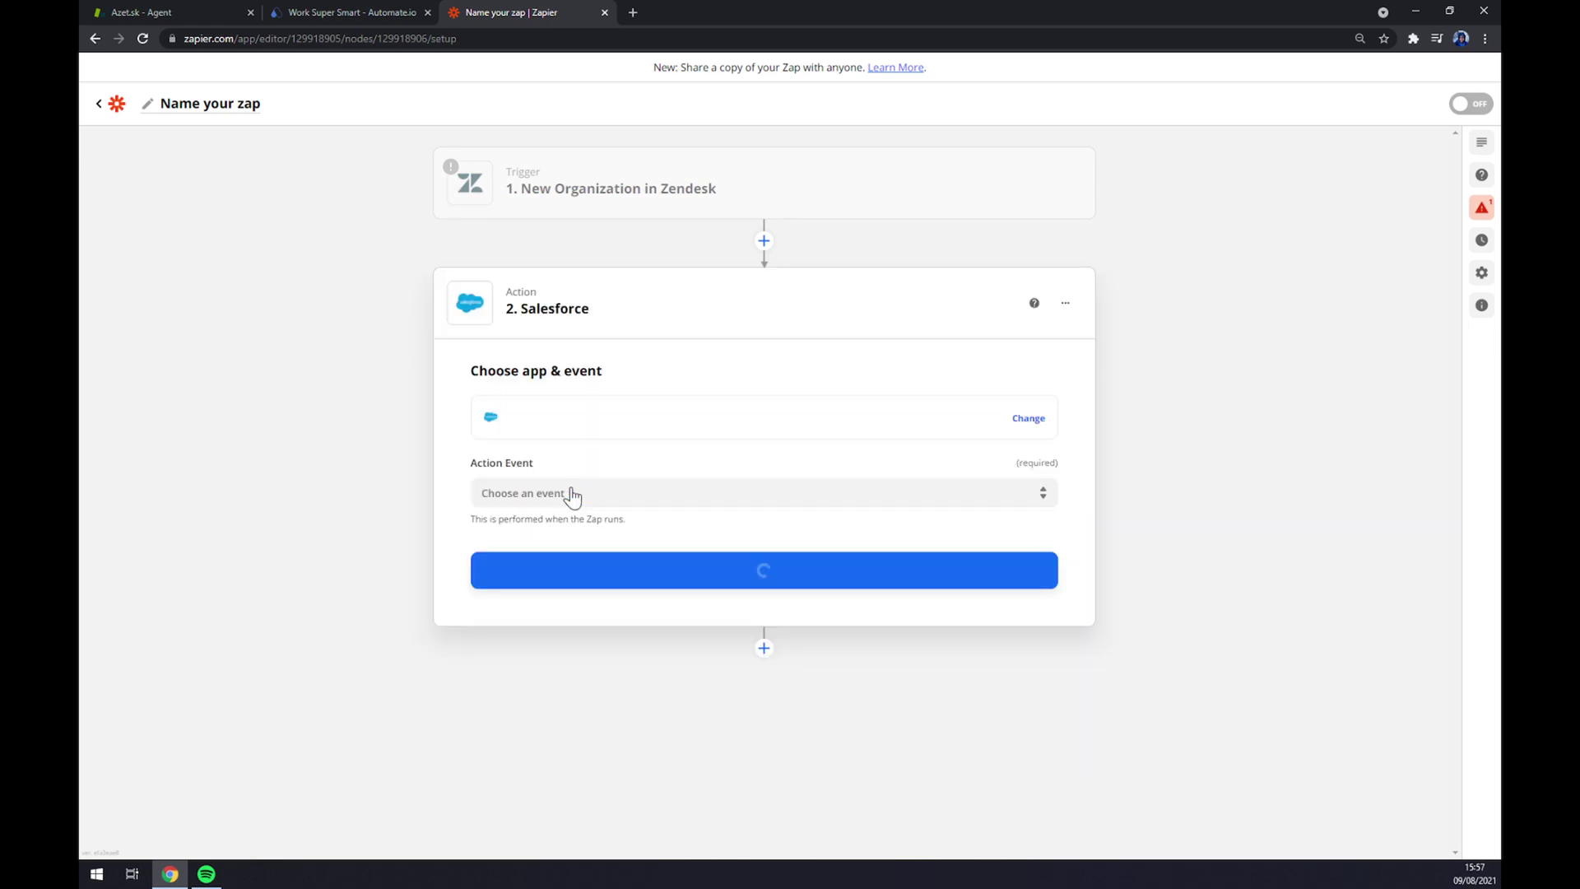
pyautogui.click(571, 495)
pyautogui.scroll(-2, 575, 587)
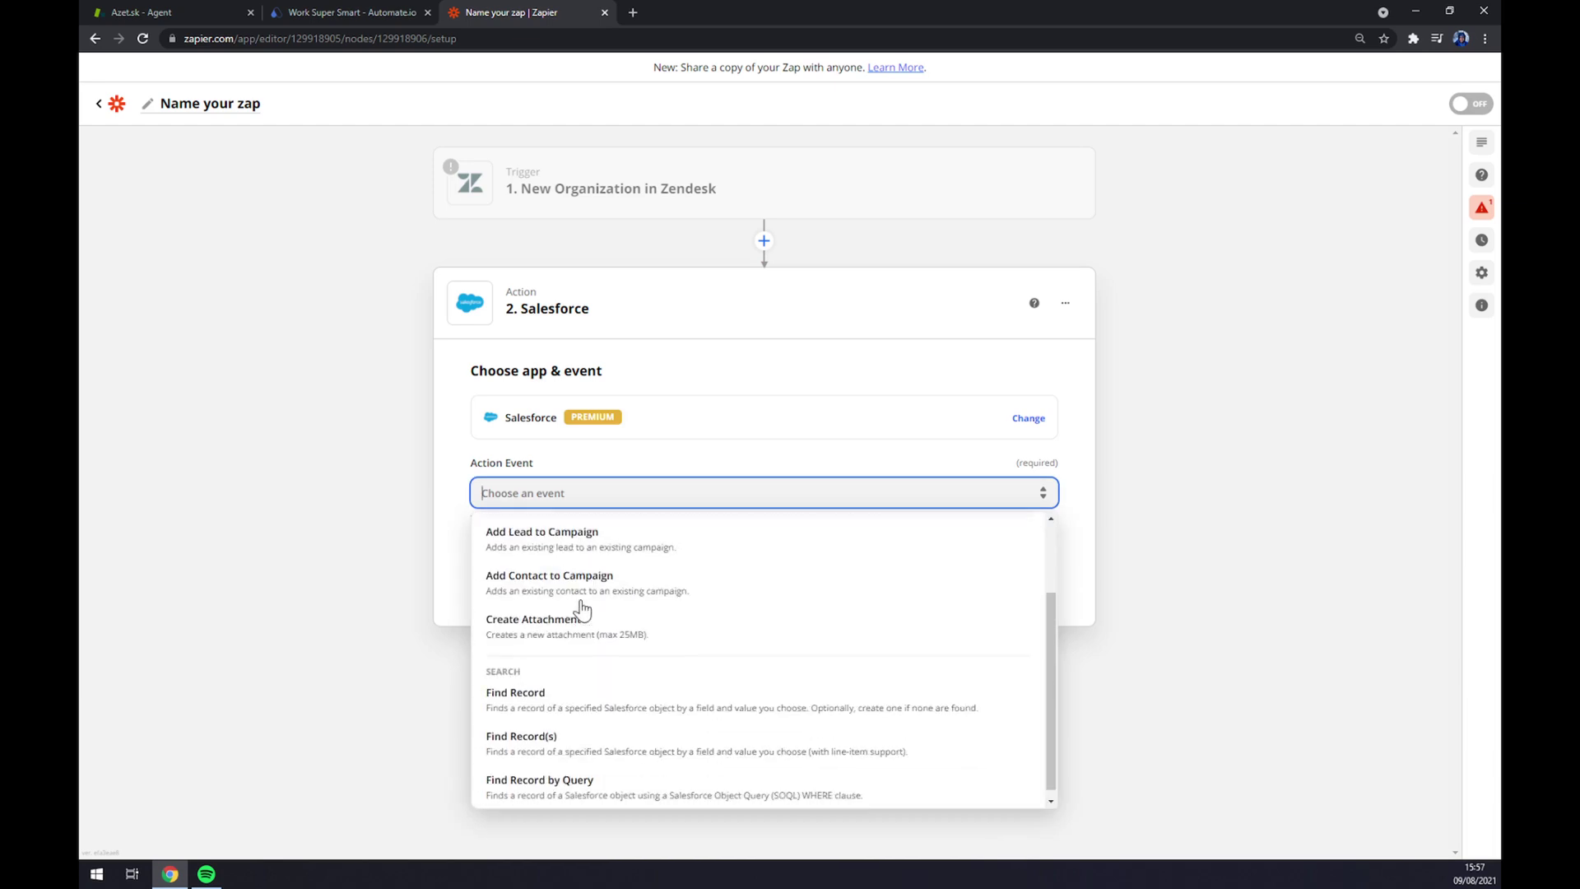
pyautogui.scroll(2, 581, 606)
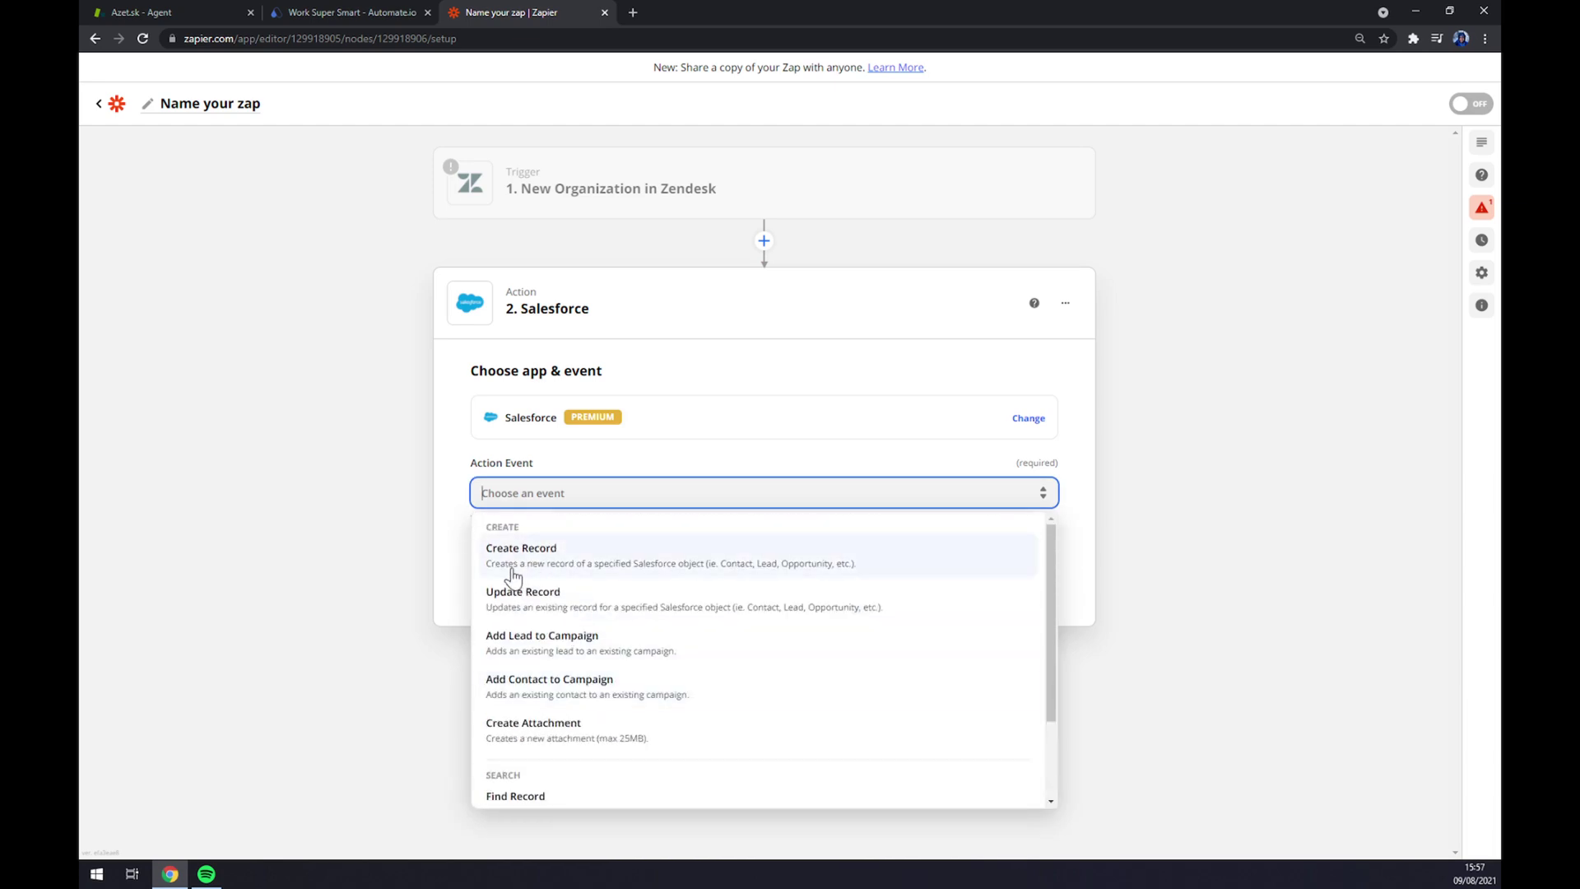
pyautogui.click(512, 576)
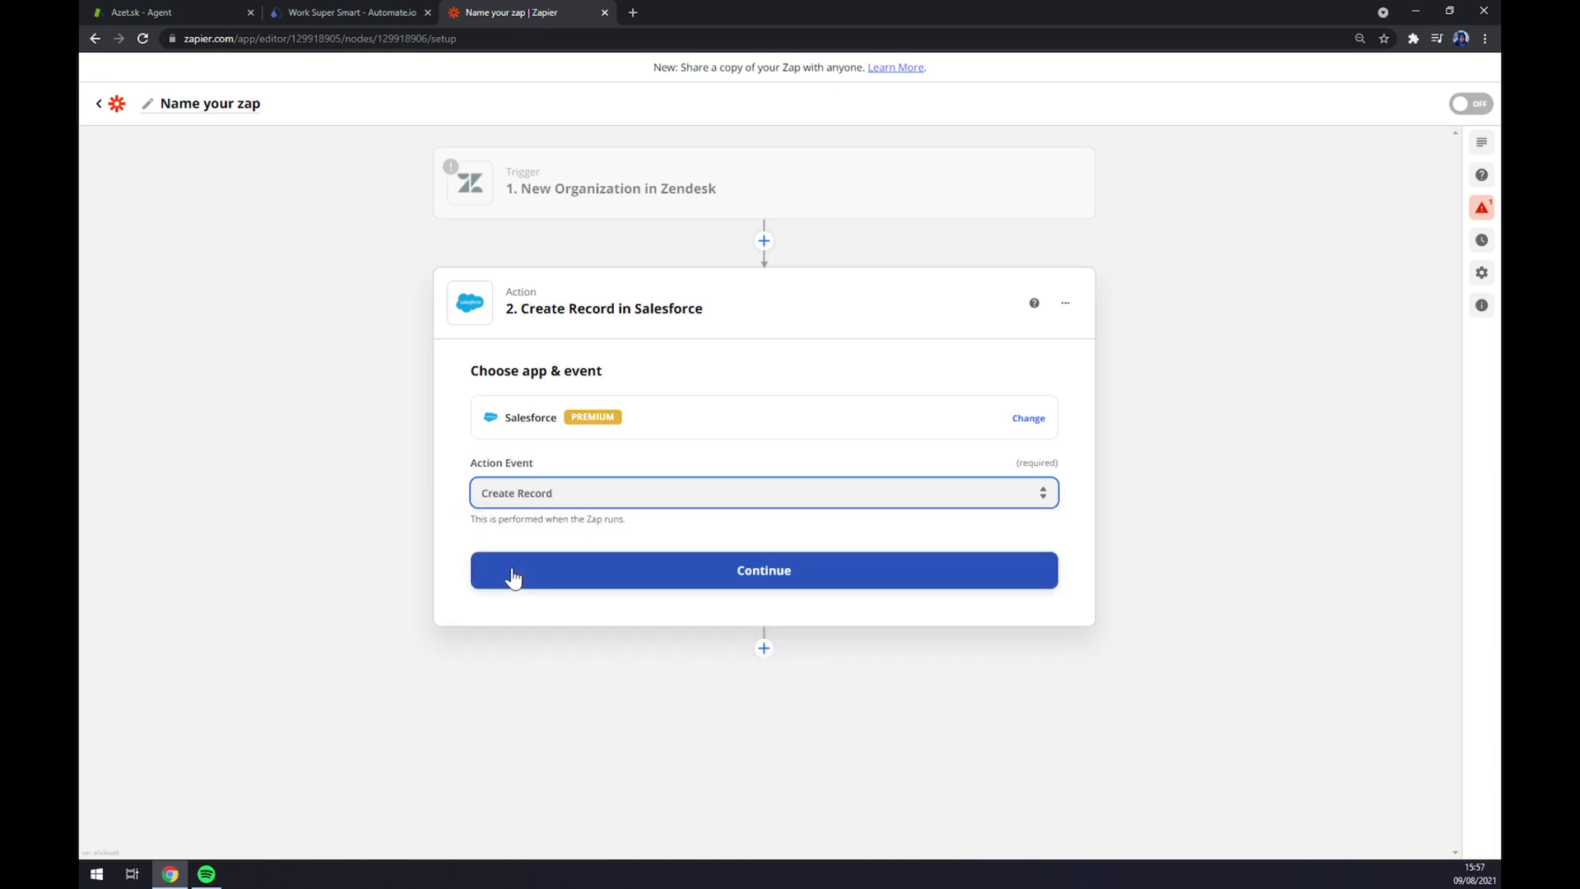
pyautogui.click(511, 576)
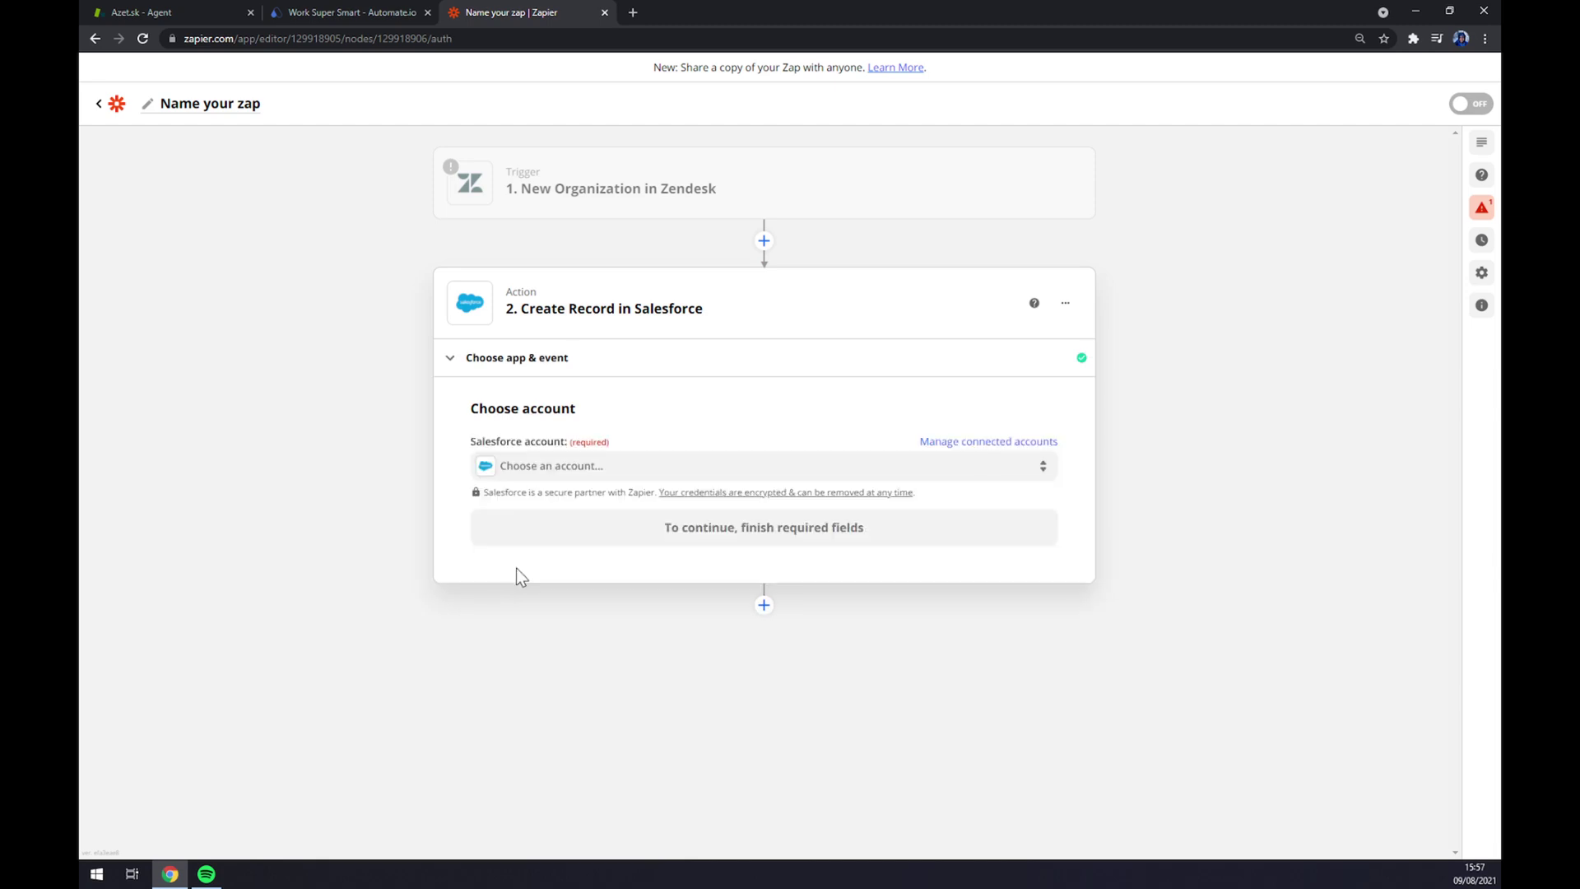